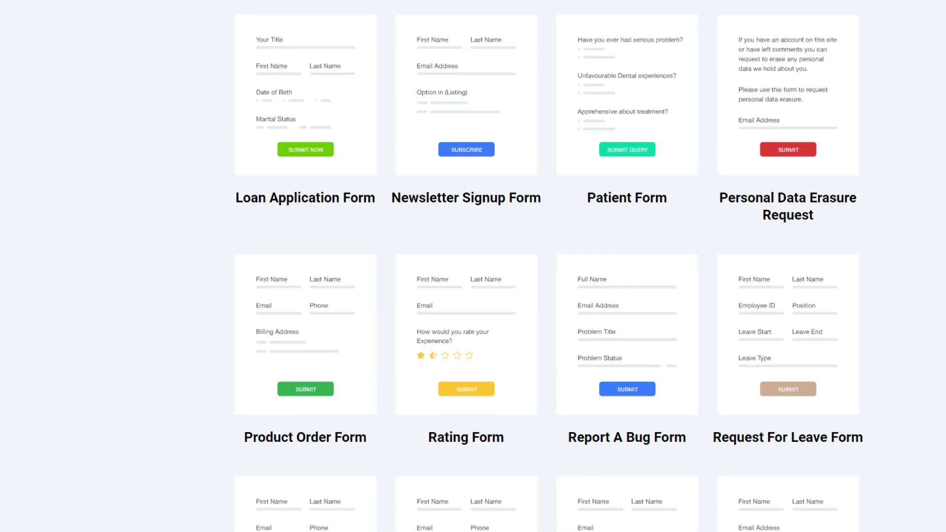
# Step: Browse the MetForm demo gallery to examine the available form templates, from contact forms to subscription and feedback forms
pyautogui.scroll(4, 547, 266)
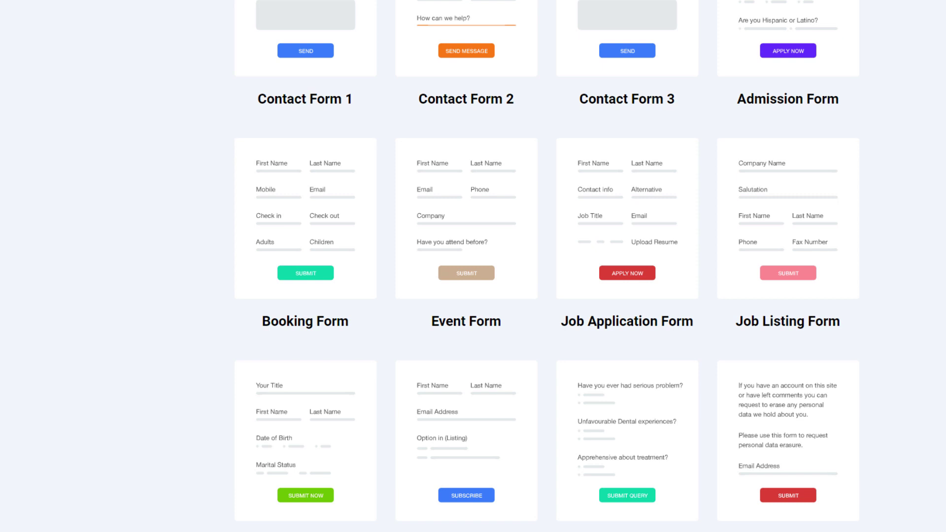
pyautogui.scroll(4, 547, 266)
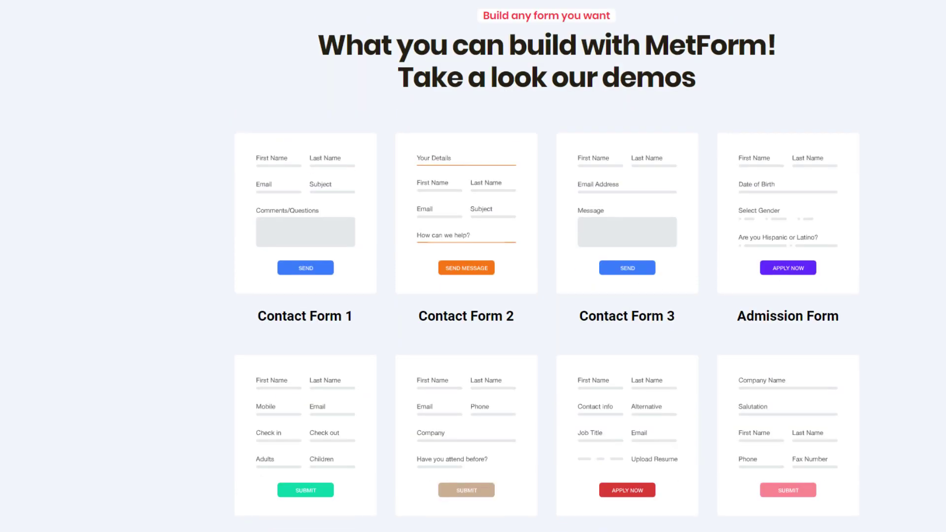
pyautogui.scroll(-2, 547, 266)
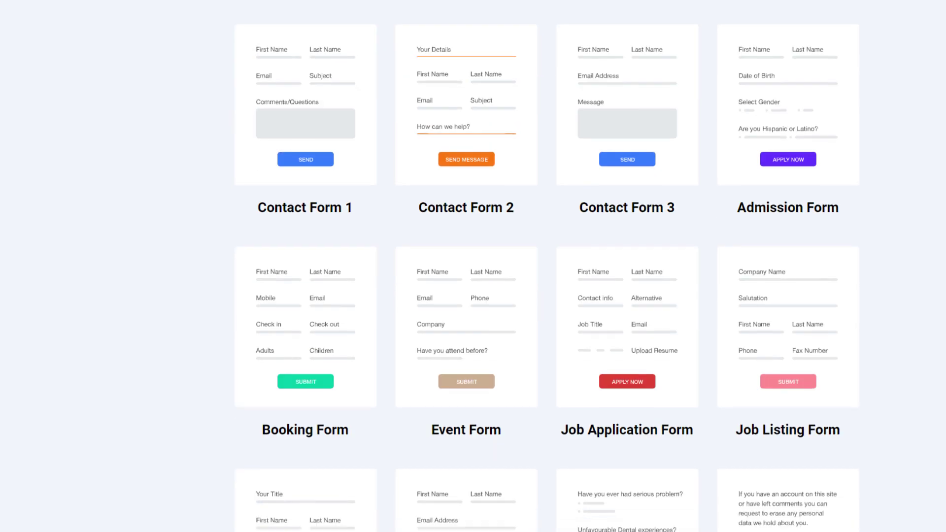
pyautogui.scroll(-2, 547, 266)
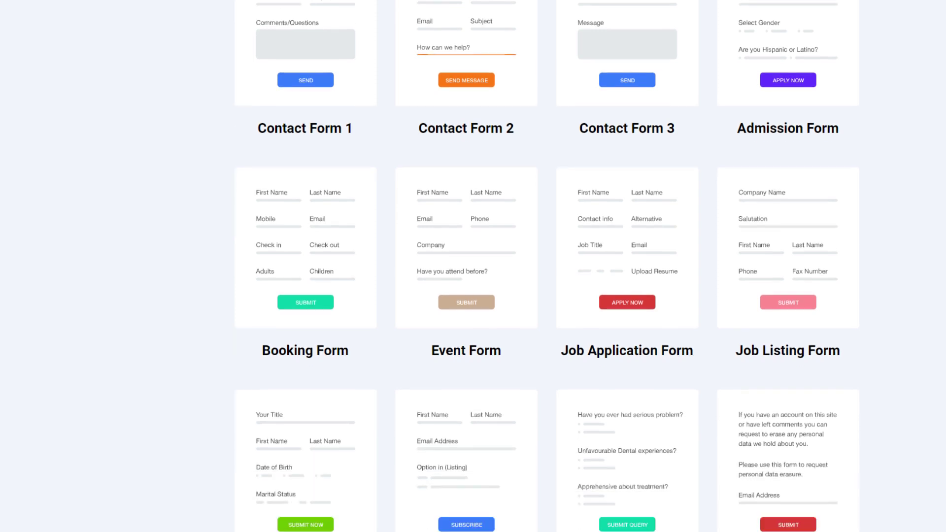
pyautogui.scroll(-2, 547, 266)
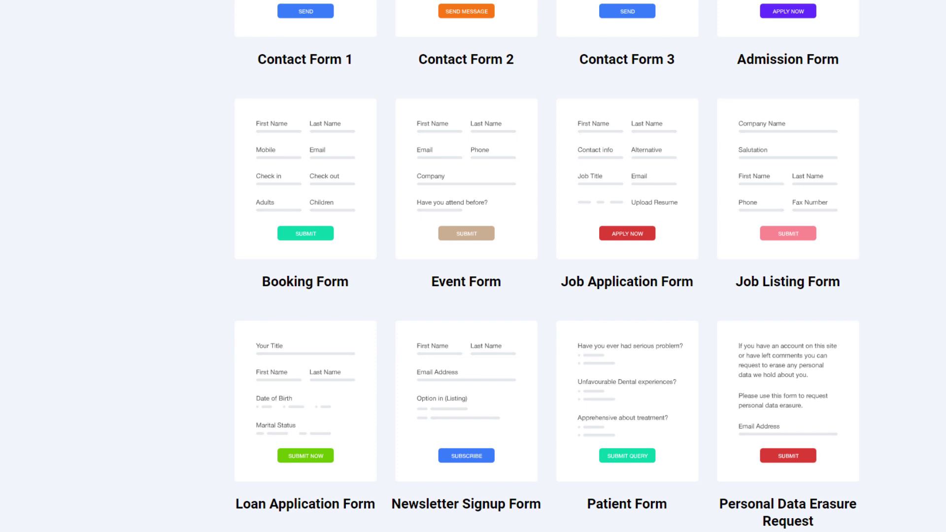
pyautogui.scroll(-2, 548, 266)
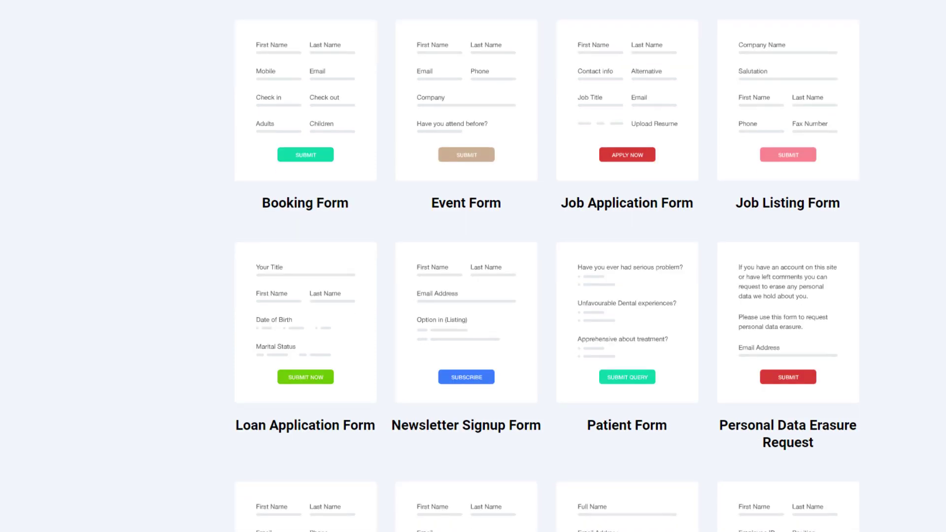
pyautogui.scroll(-4, 547, 266)
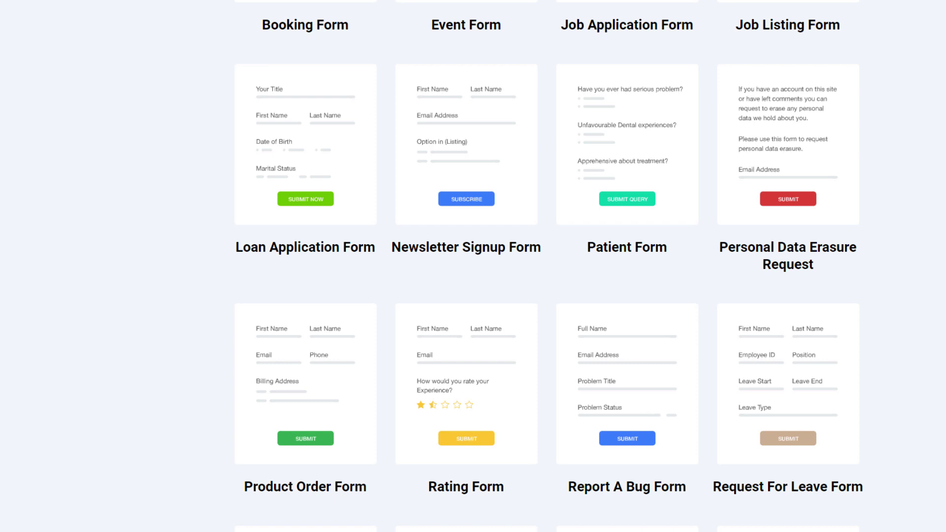
pyautogui.scroll(7, 547, 266)
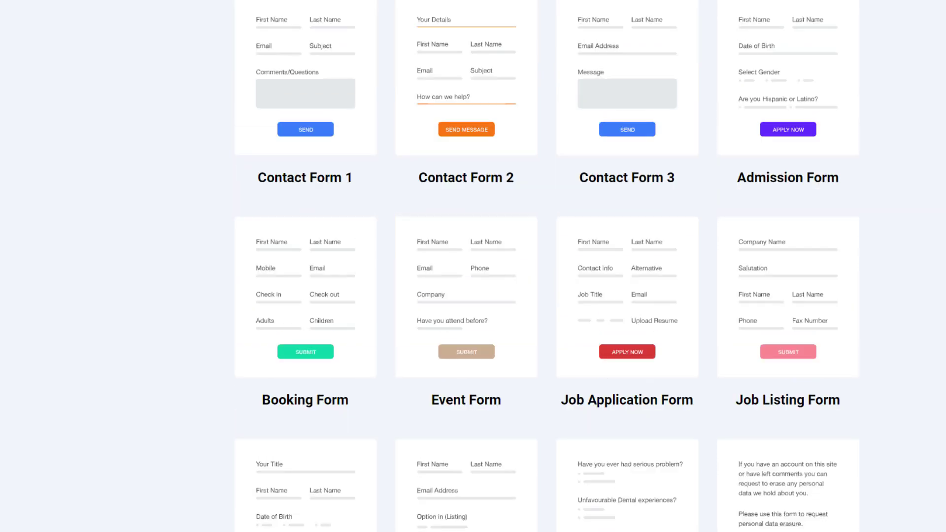
pyautogui.scroll(-10, 547, 266)
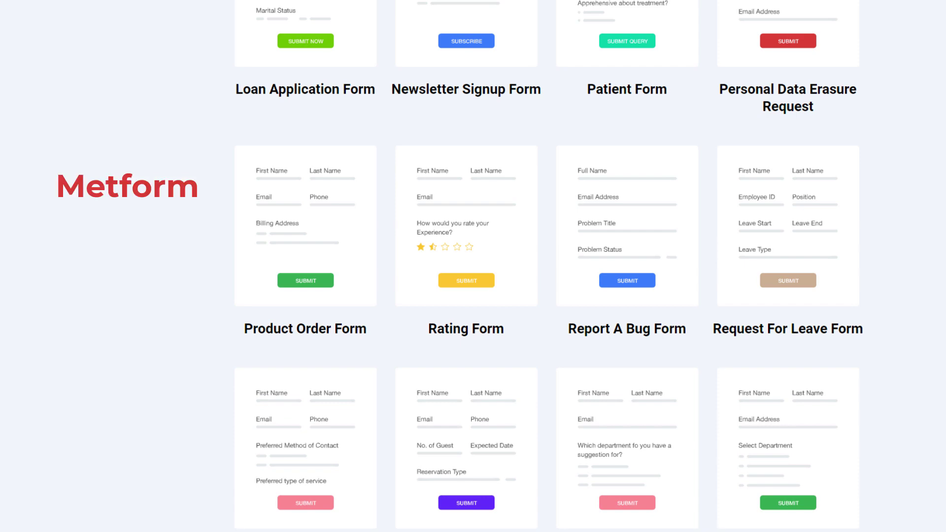
pyautogui.scroll(14, 547, 266)
pyautogui.scroll(-8, 547, 266)
pyautogui.scroll(-3, 547, 267)
pyautogui.scroll(-5, 547, 266)
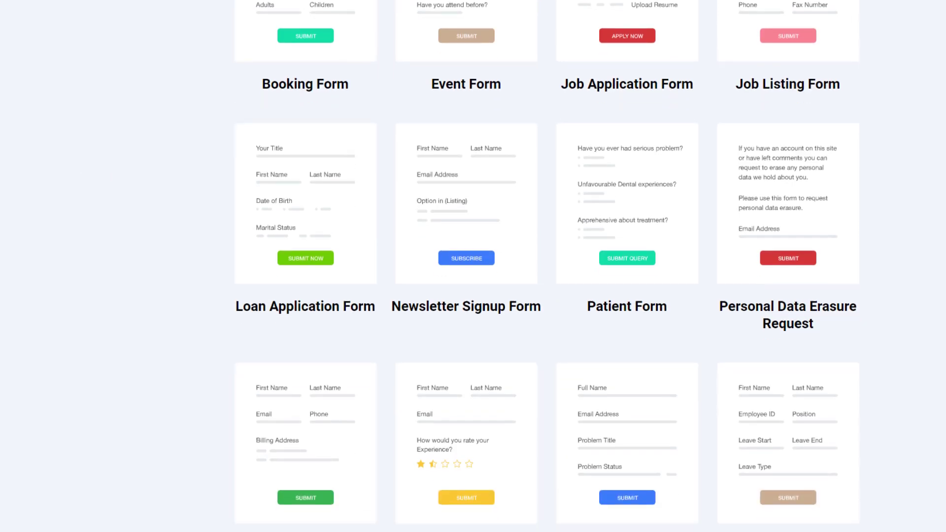
pyautogui.scroll(-5, 547, 267)
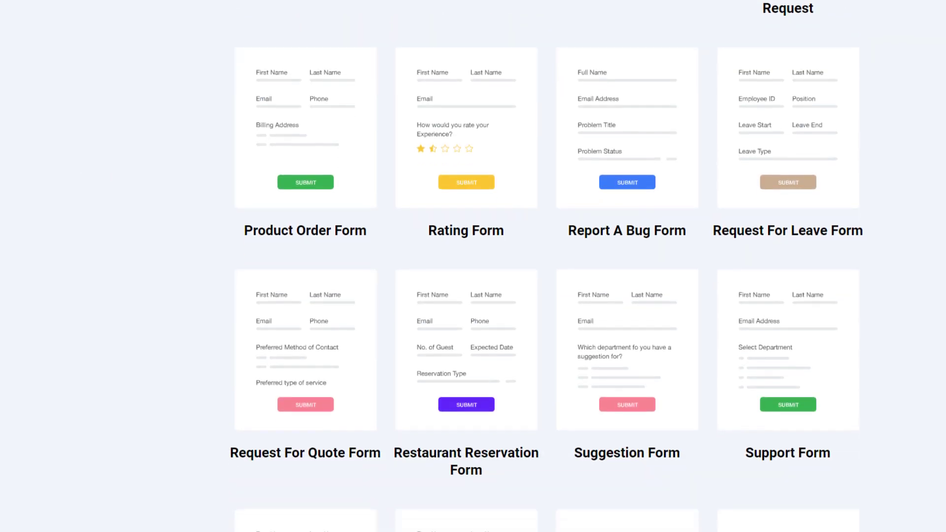
pyautogui.scroll(-12, 547, 266)
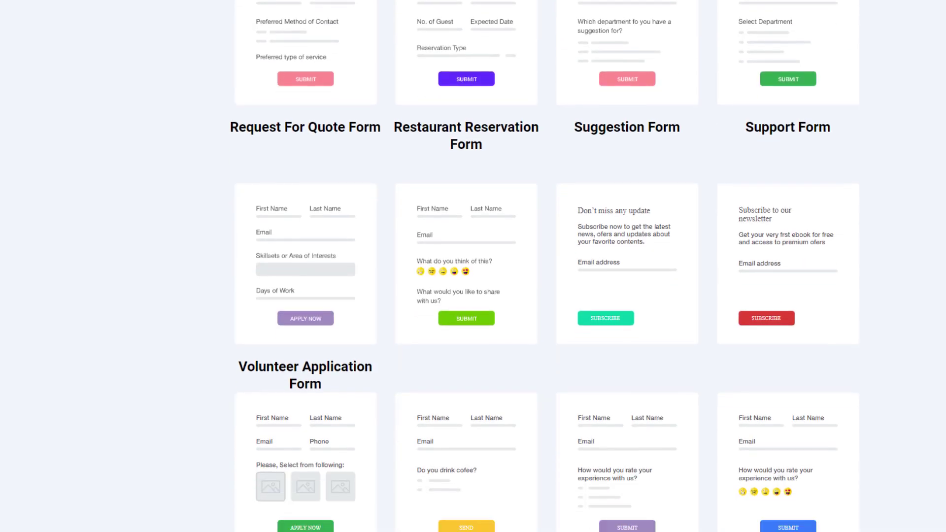
pyautogui.scroll(-4, 547, 266)
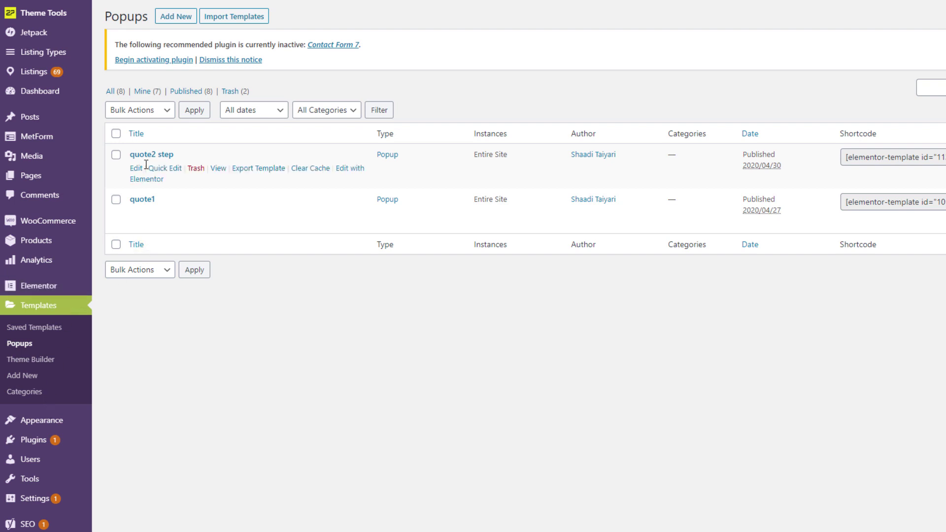
# Step: Open the "quote2 step" popup for editing with Elementor in a new browser tab and switch to it
pyautogui.rightClick(348, 169)
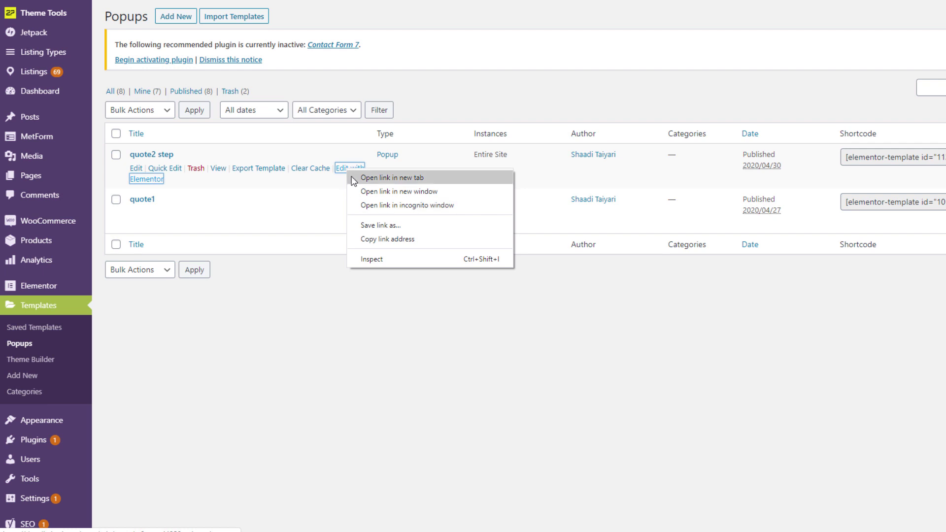
pyautogui.click(392, 177)
pyautogui.hotkey('ctrl', 'Tab')
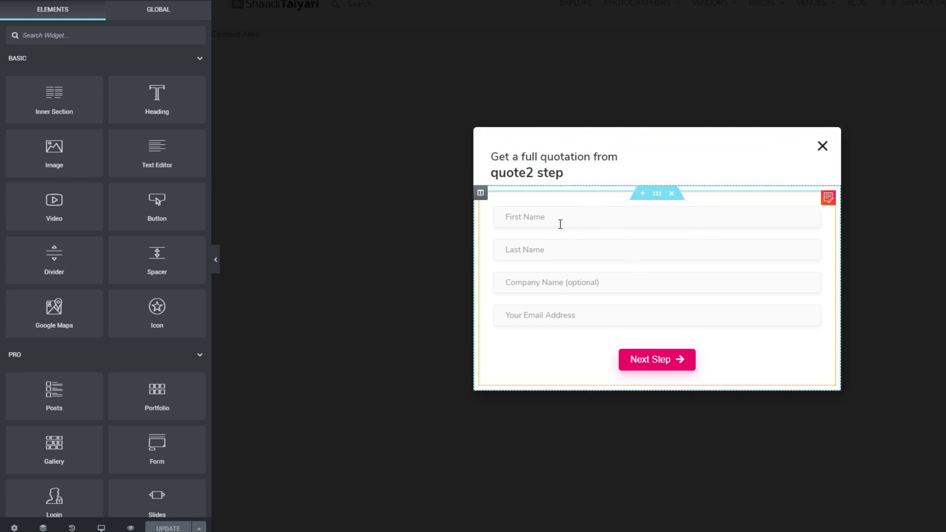
# Step: Enter "fd" as the company name in the quotation form and try to advance to the next form step
pyautogui.click(571, 285)
pyautogui.write('fd')
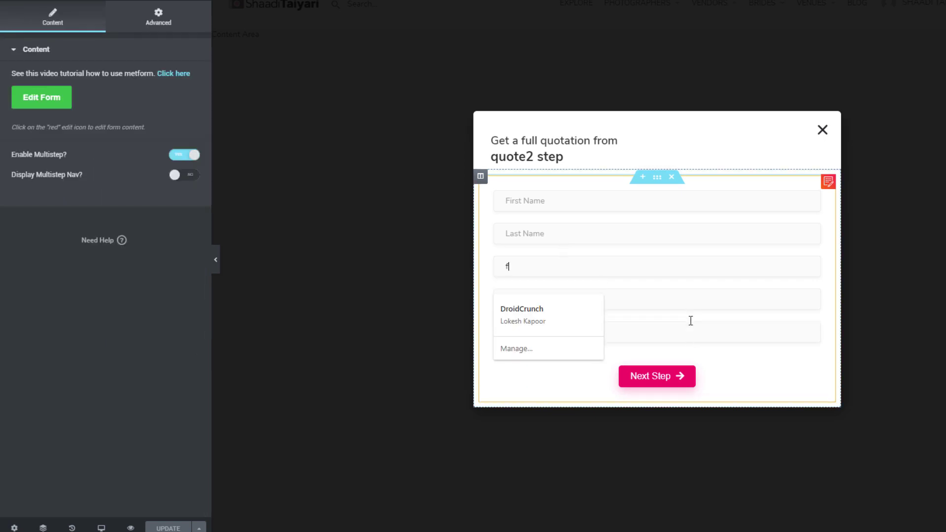
pyautogui.click(799, 303)
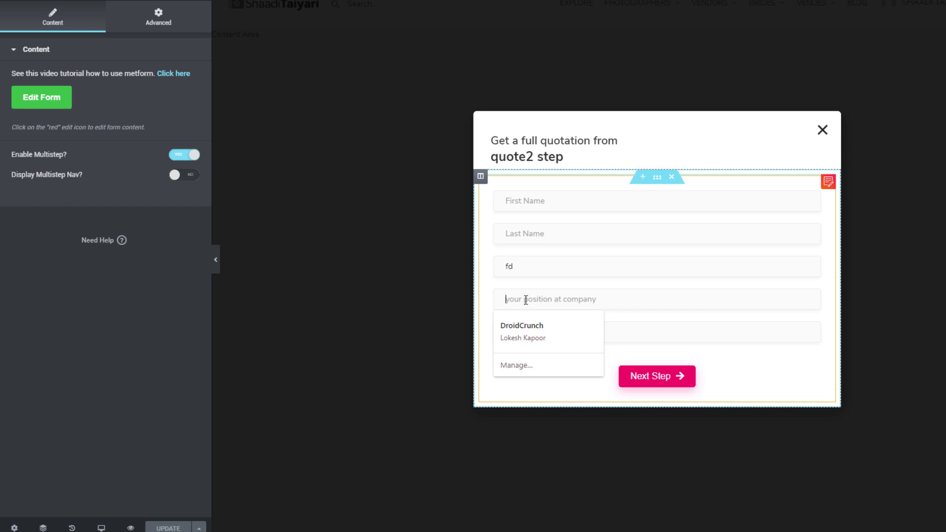
pyautogui.click(629, 334)
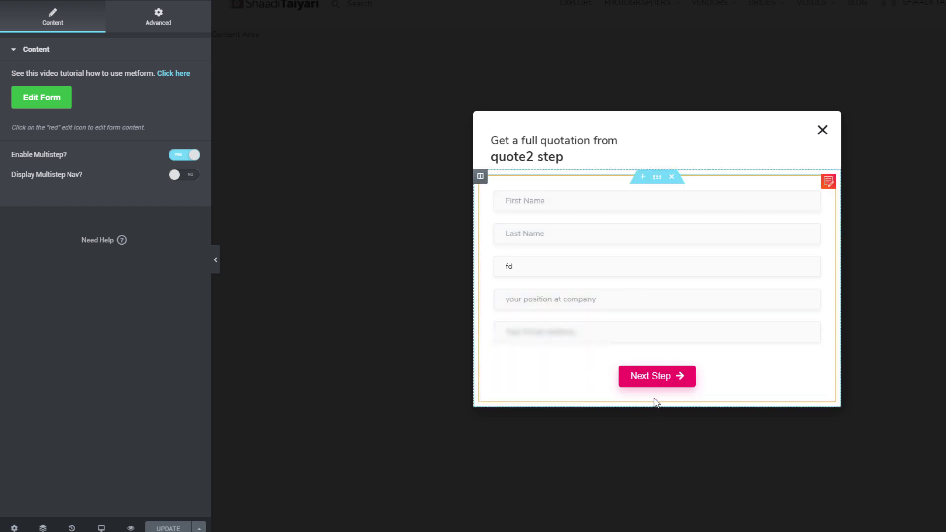
pyautogui.click(667, 384)
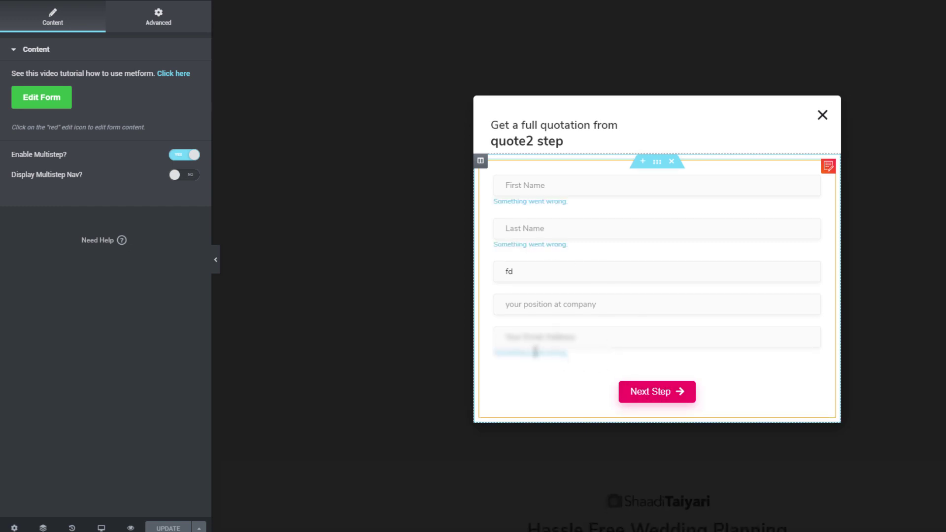
# Step: Fill in the first name, last name and email address, enter "fd" as the company position, and advance to the next form step
pyautogui.click(535, 185)
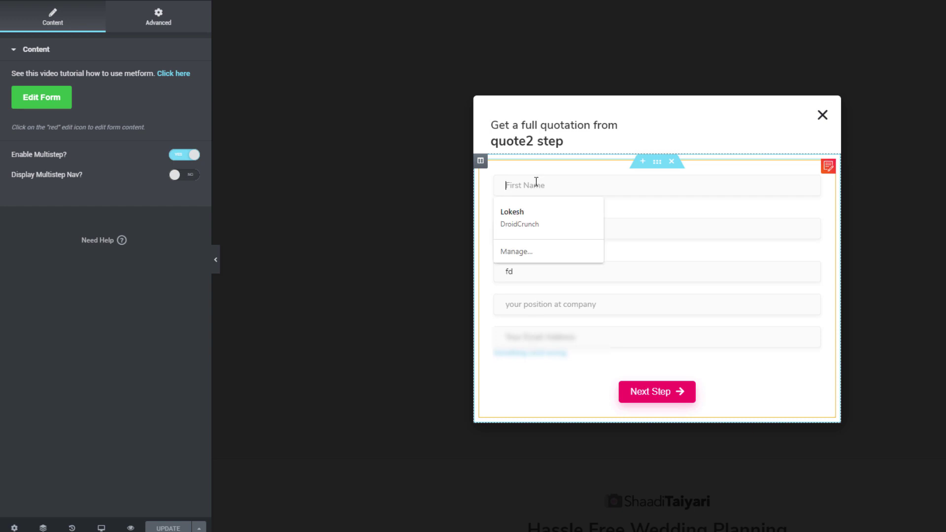
pyautogui.write('dfd')
pyautogui.click(585, 228)
pyautogui.write('dfd')
pyautogui.click(581, 309)
pyautogui.write('fd')
pyautogui.click(590, 336)
pyautogui.click(568, 373)
pyautogui.click(656, 392)
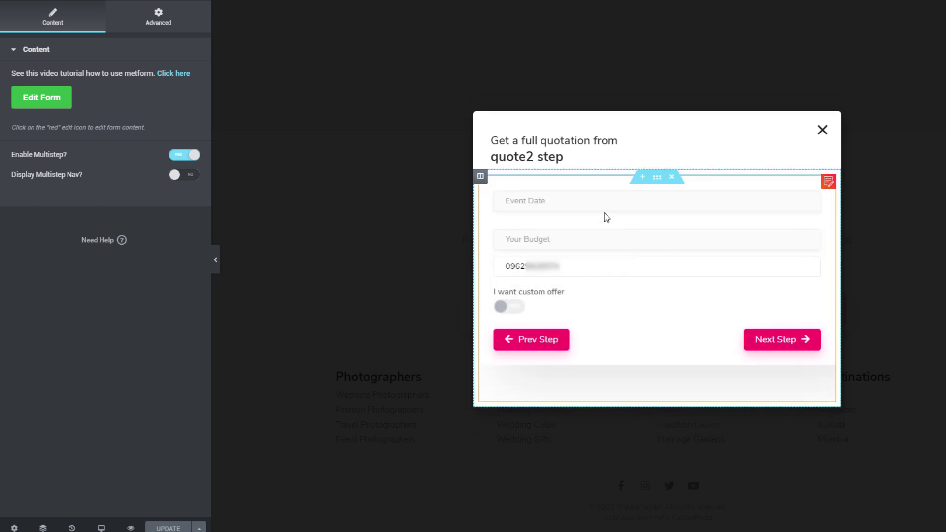
# Step: Set the event date range to 05-06-2020 through 05-07-2020
pyautogui.click(552, 204)
pyautogui.click(573, 222)
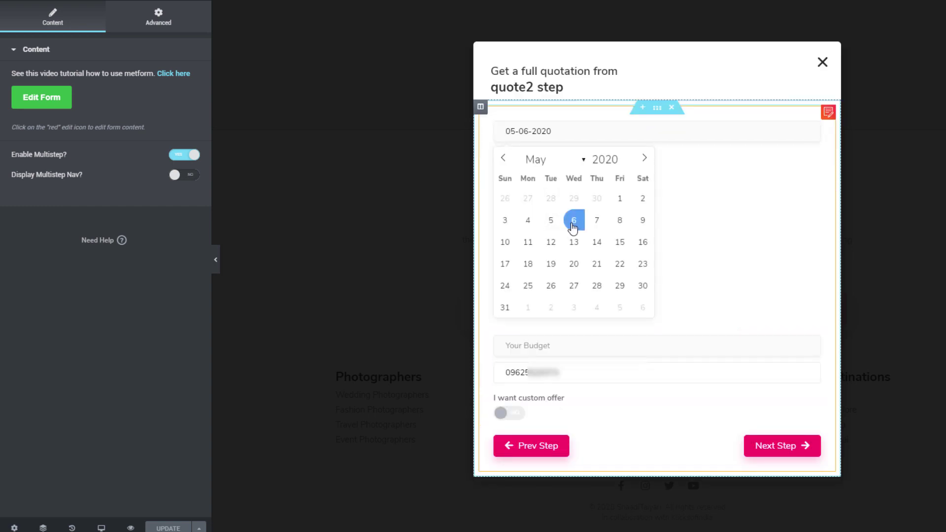
pyautogui.click(604, 226)
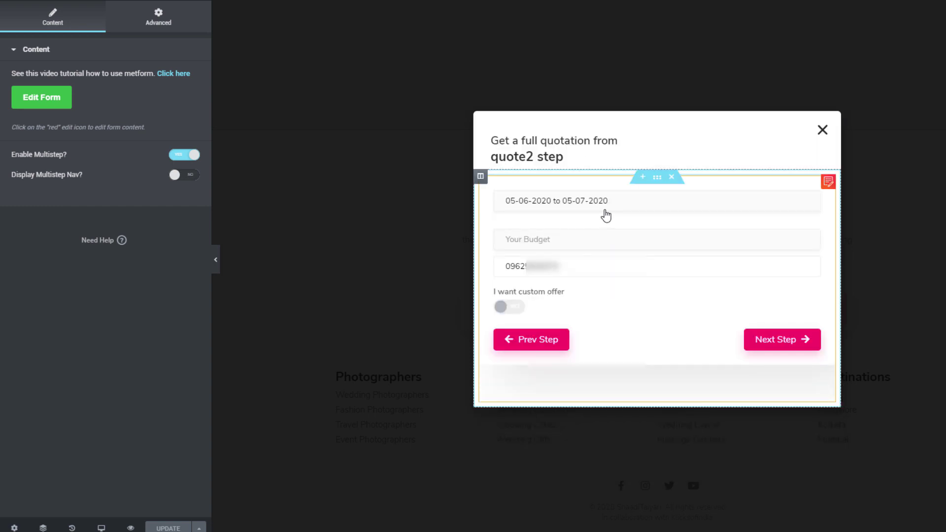
# Step: Change the event date range to 05-06-2020 through 05-15-2020
pyautogui.click(606, 207)
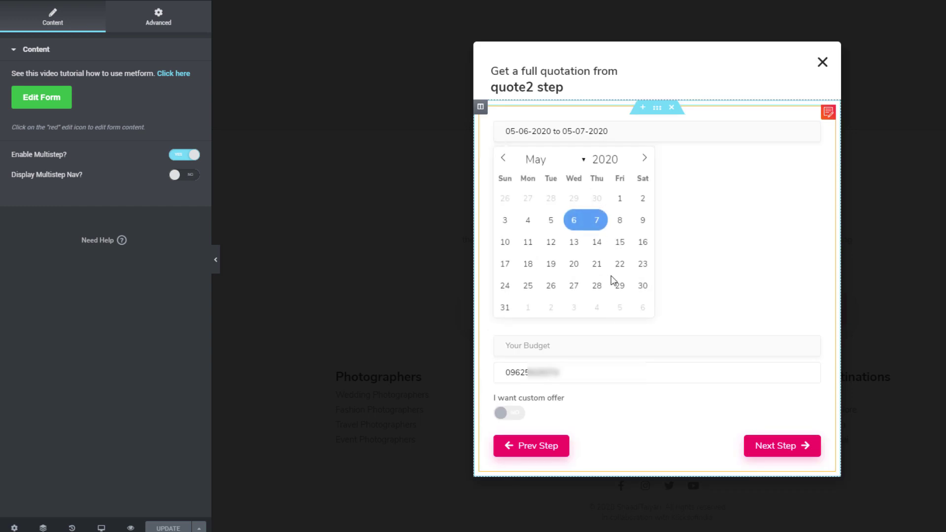
pyautogui.click(570, 226)
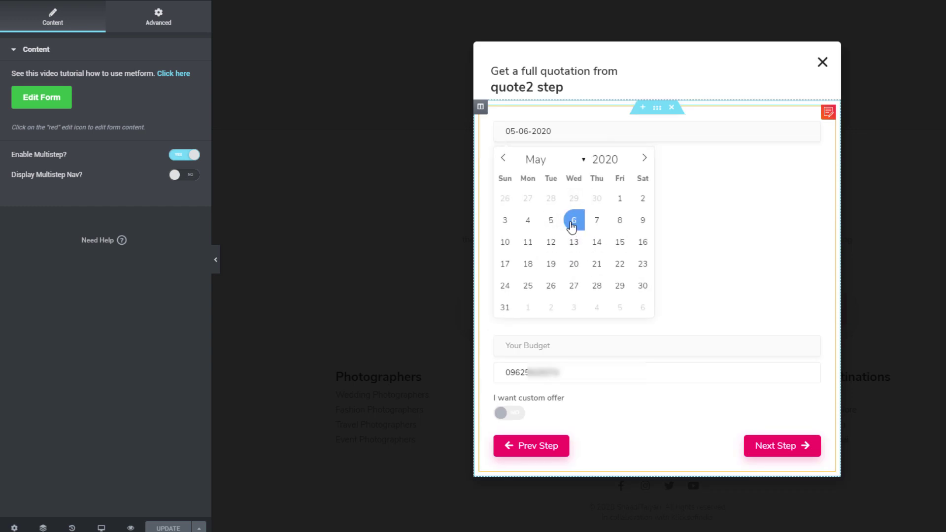
pyautogui.click(621, 242)
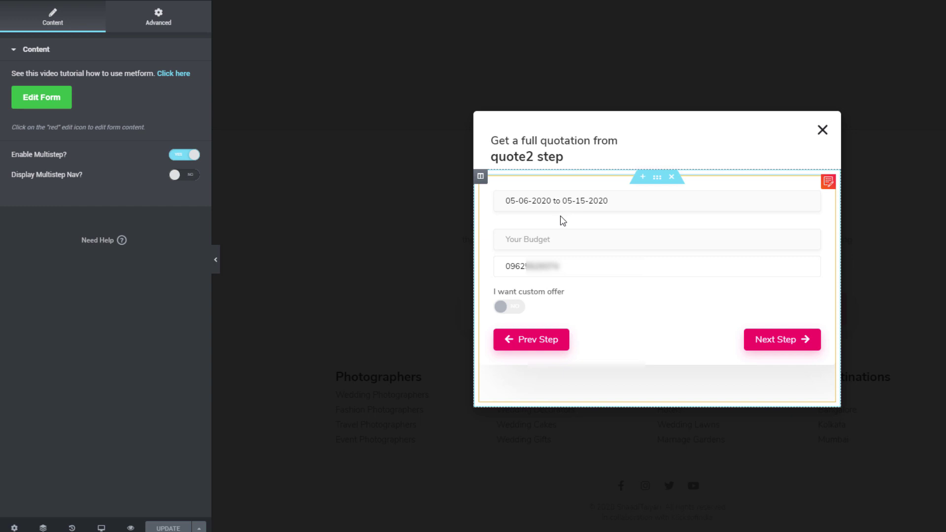
# Step: Enter a budget of 4355545 and enable the "I want custom offer" option
pyautogui.click(562, 241)
pyautogui.write('4')
pyautogui.click(575, 266)
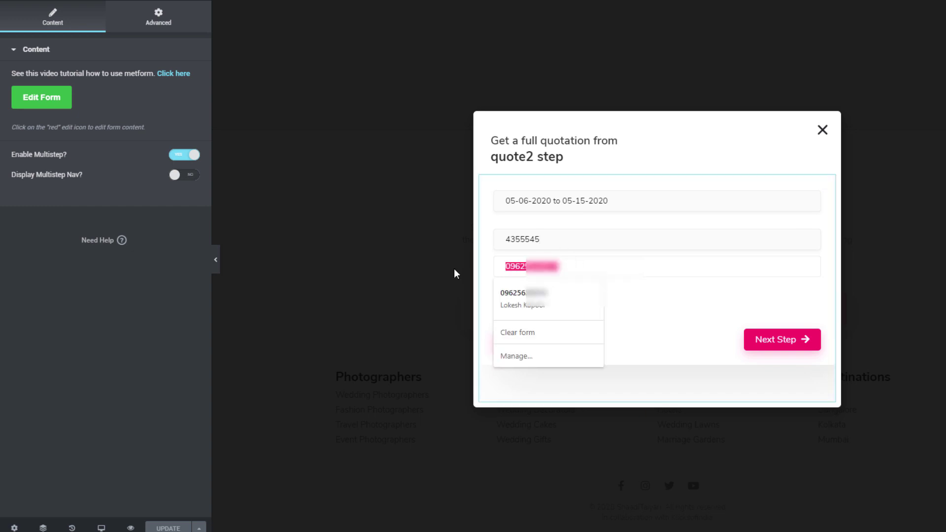
pyautogui.click(466, 275)
pyautogui.click(549, 267)
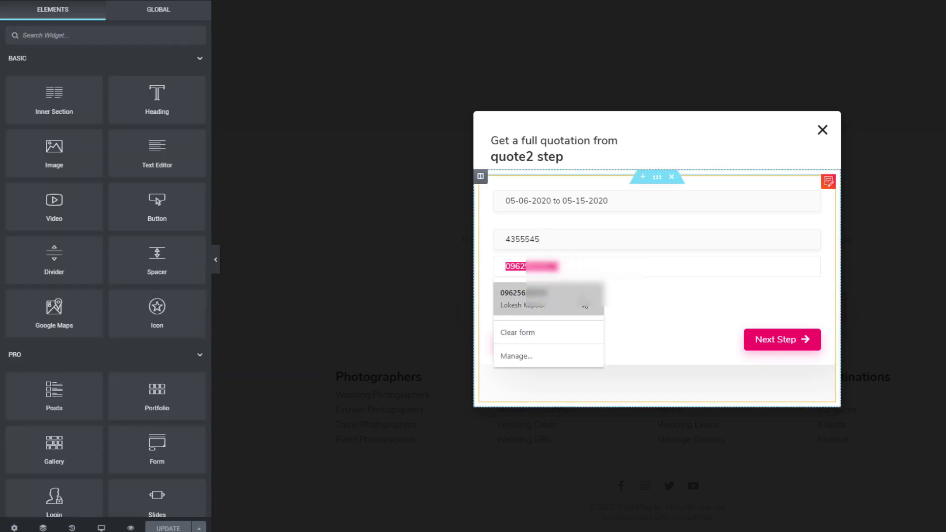
pyautogui.click(622, 318)
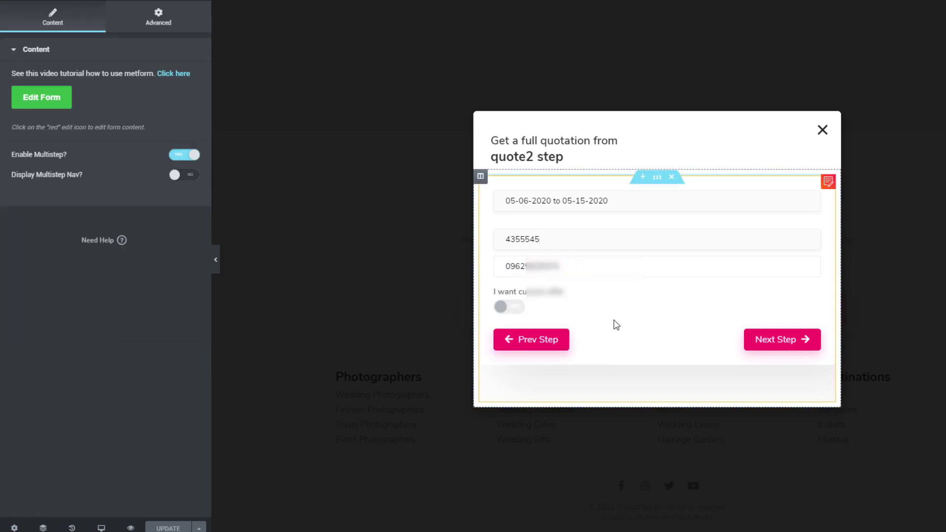
pyautogui.click(510, 311)
# Step: Clear the prefilled number from the mobile number field
pyautogui.click(530, 241)
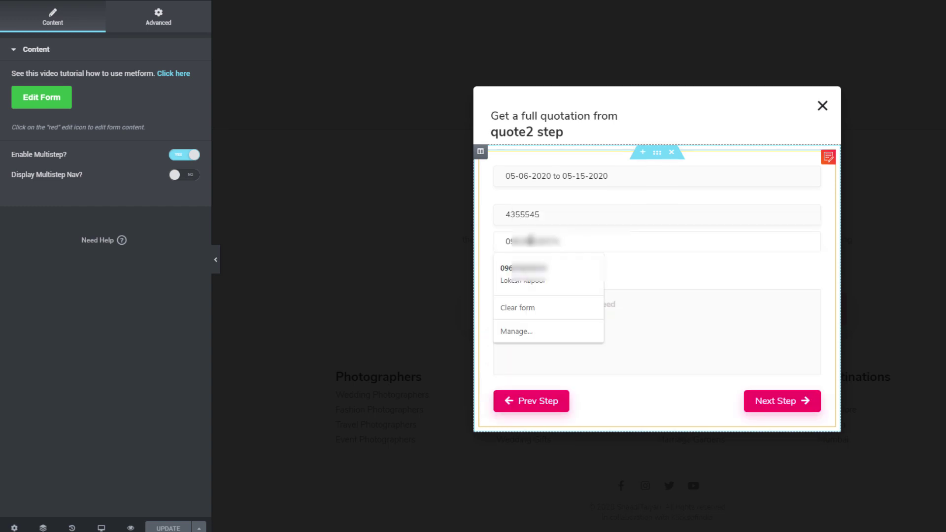
pyautogui.moveTo(562, 241); pyautogui.dragTo(482, 247)
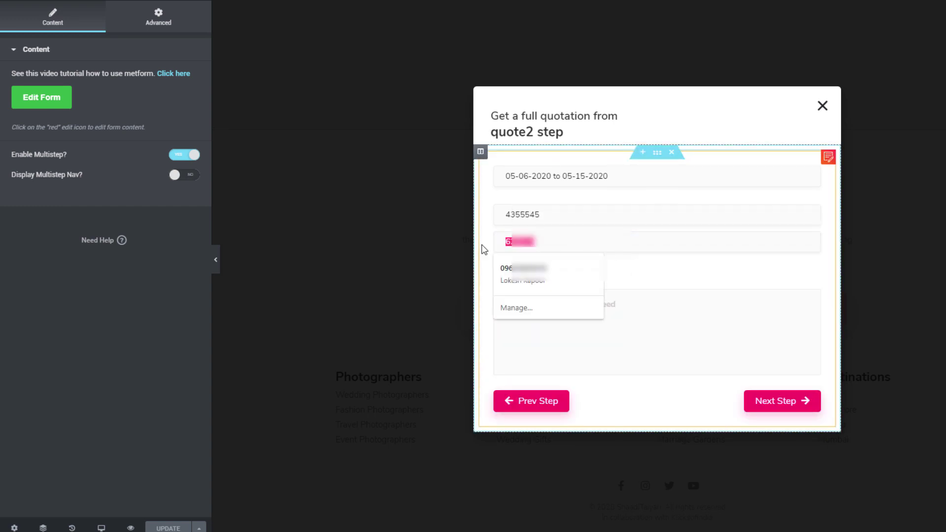
pyautogui.press('BackSpace')
pyautogui.click(600, 282)
pyautogui.click(508, 306)
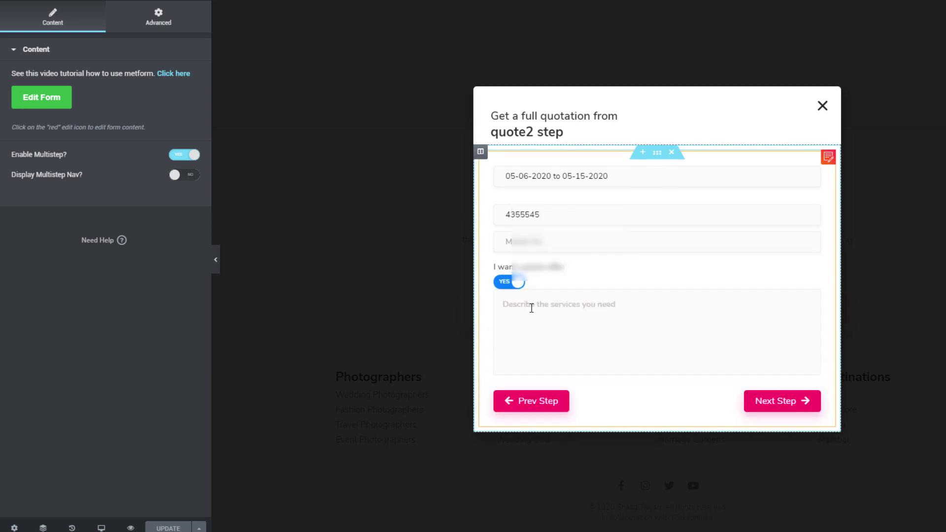
# Step: Enter "sdsds" as the description of the services needed and fill in the mobile number field
pyautogui.click(559, 314)
pyautogui.write('sdsds')
pyautogui.moveTo(553, 317); pyautogui.dragTo(495, 312)
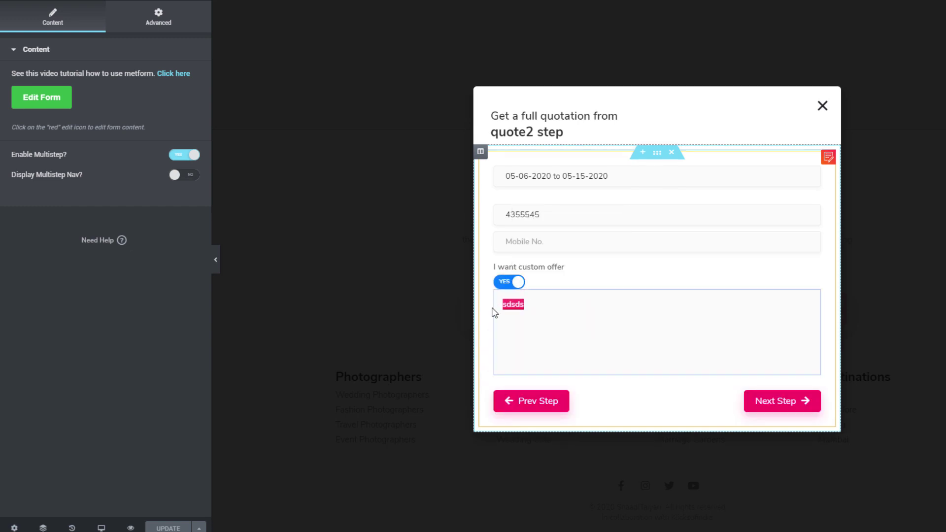
pyautogui.click(779, 399)
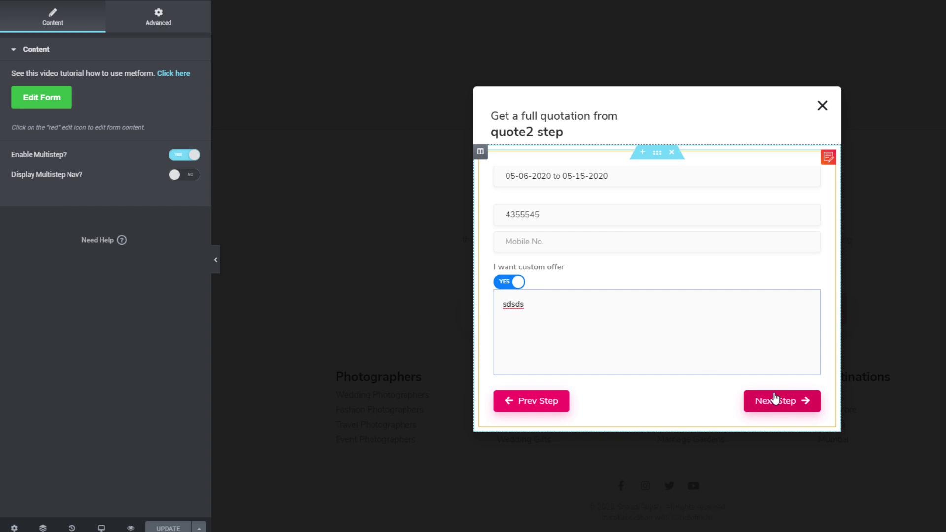
pyautogui.write('sdsds')
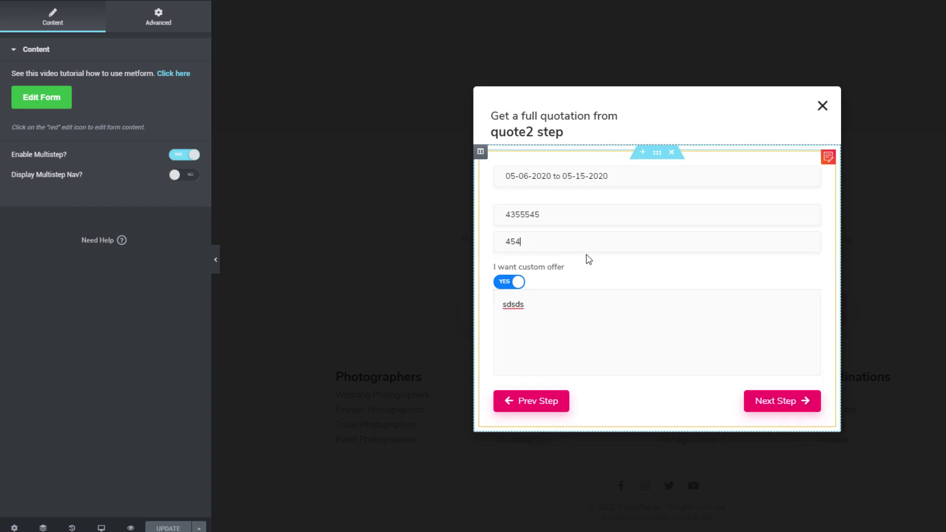
# Step: On the form's final step, enter "dsd" as the message and enable the option to review ShaadiTaiyari
pyautogui.click(808, 406)
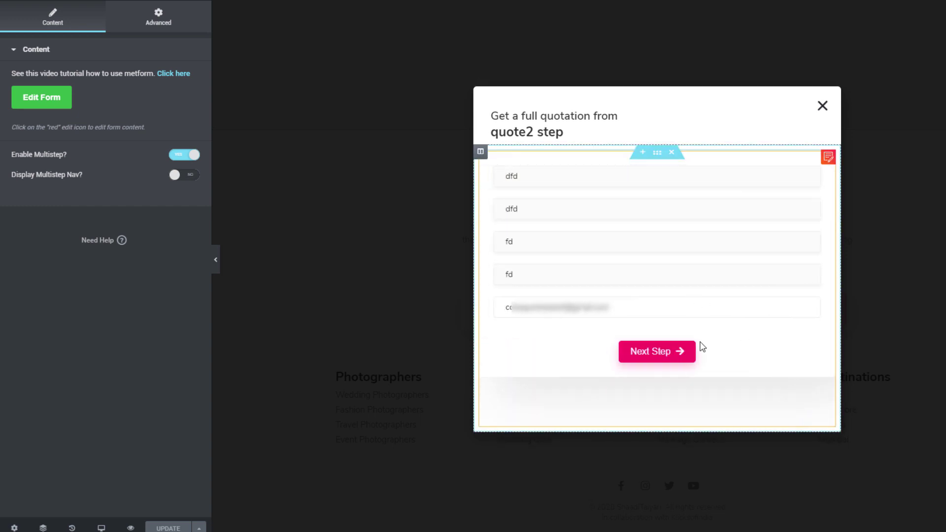
pyautogui.click(685, 359)
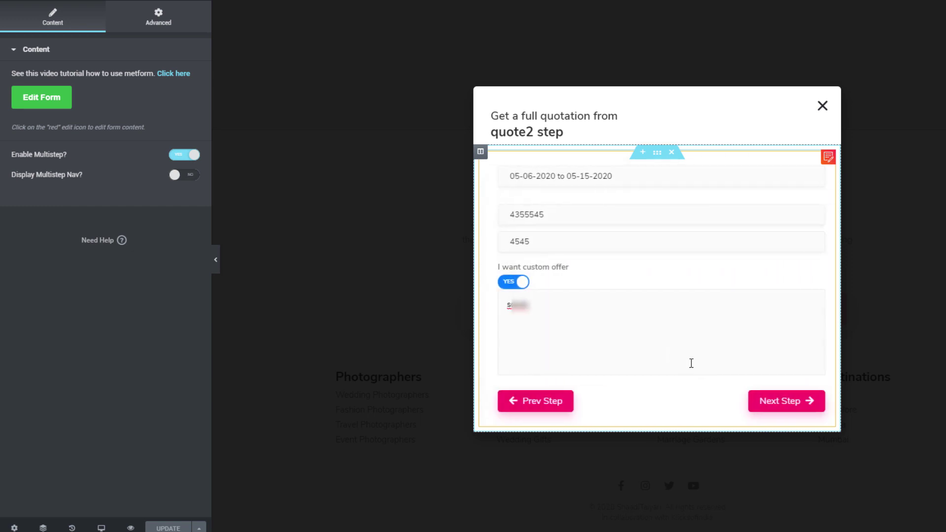
pyautogui.click(755, 407)
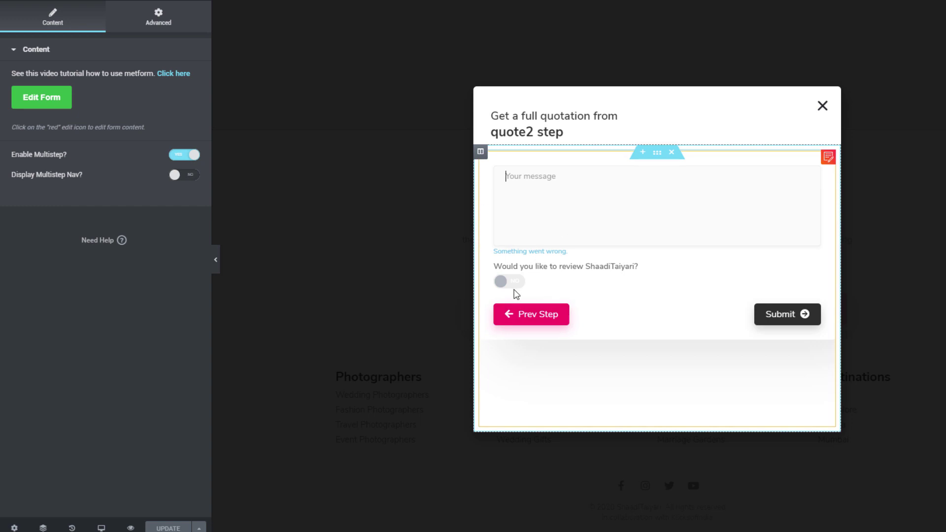
pyautogui.write('dsd')
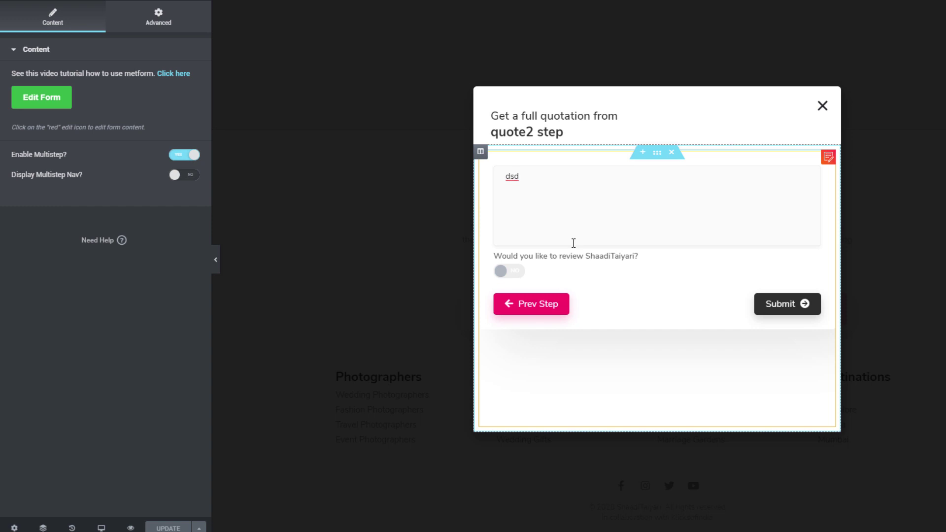
pyautogui.click(509, 276)
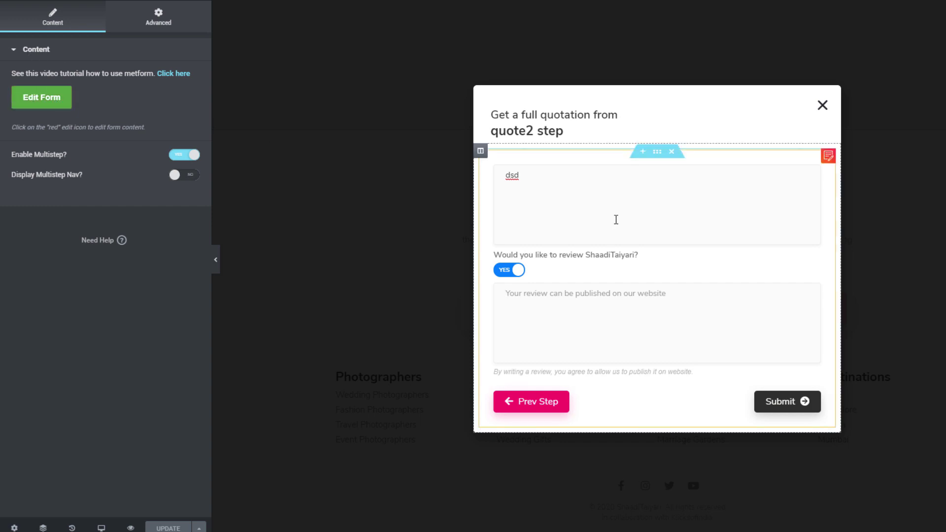
# Step: Add a single-column section above the quotation form in the popup
pyautogui.click(643, 155)
pyautogui.click(644, 136)
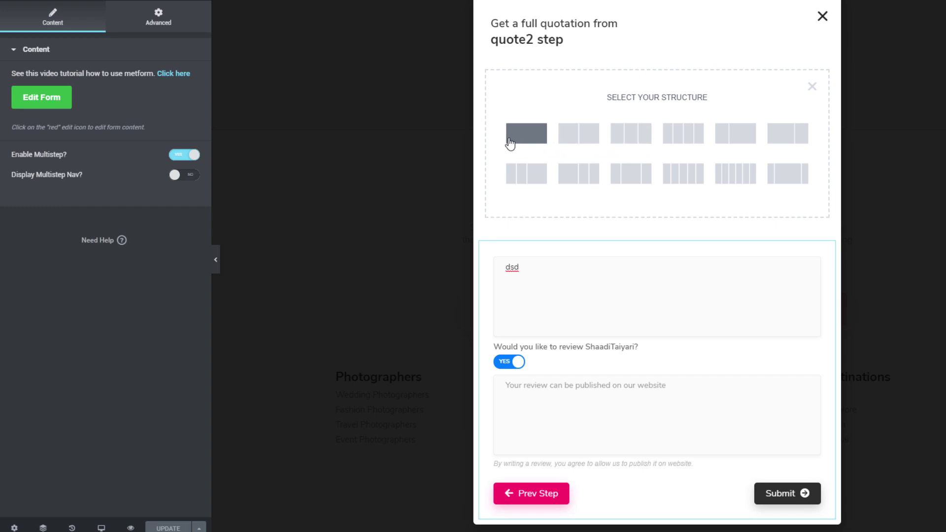
pyautogui.click(536, 142)
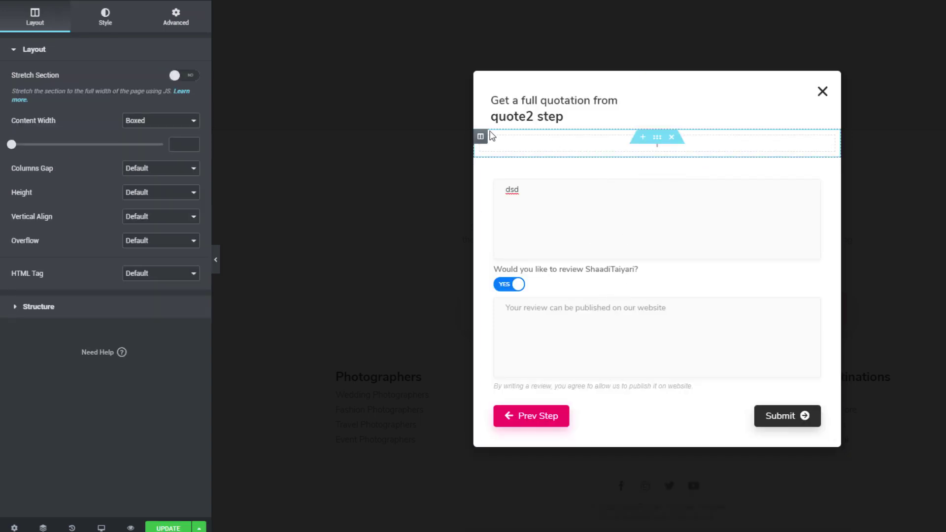
# Step: Find the MetForm widget by searching for "met" and place it in the empty section above the form
pyautogui.click(198, 2)
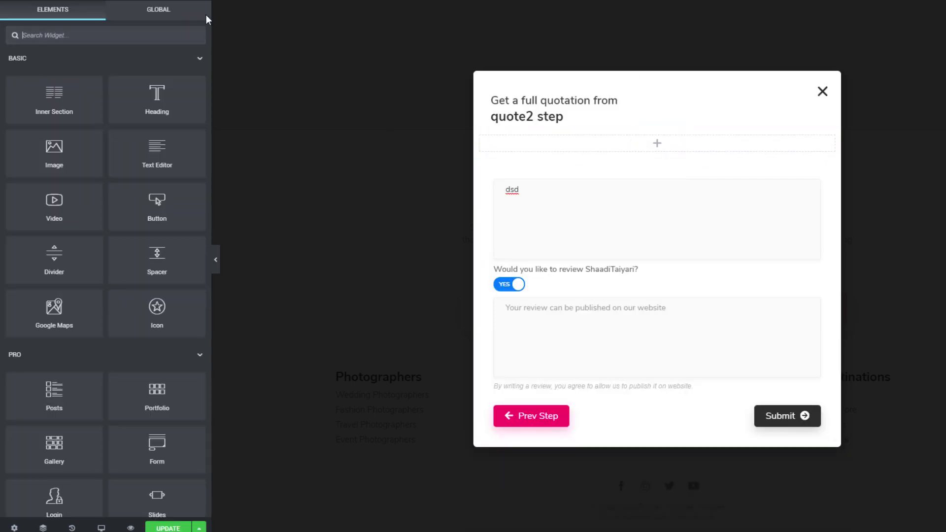
pyautogui.click(154, 30)
pyautogui.write('met')
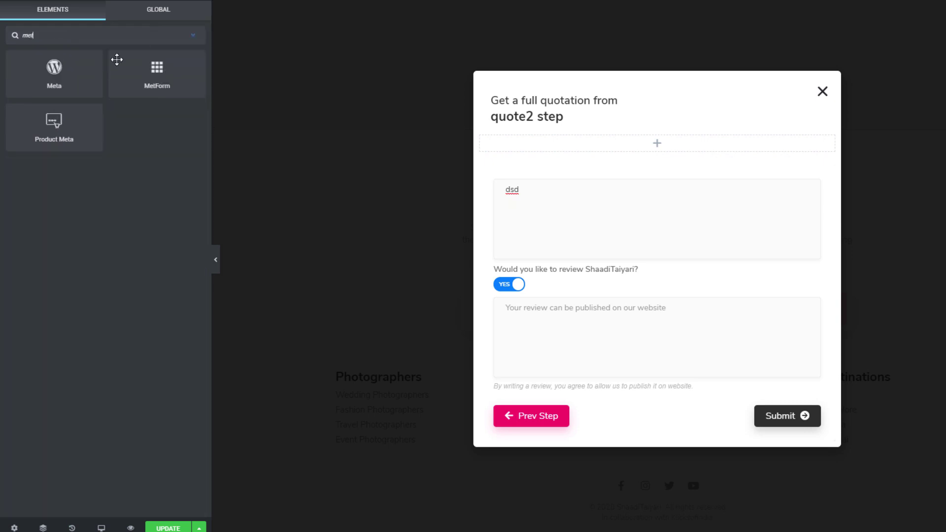
pyautogui.moveTo(156, 71); pyautogui.dragTo(562, 145)
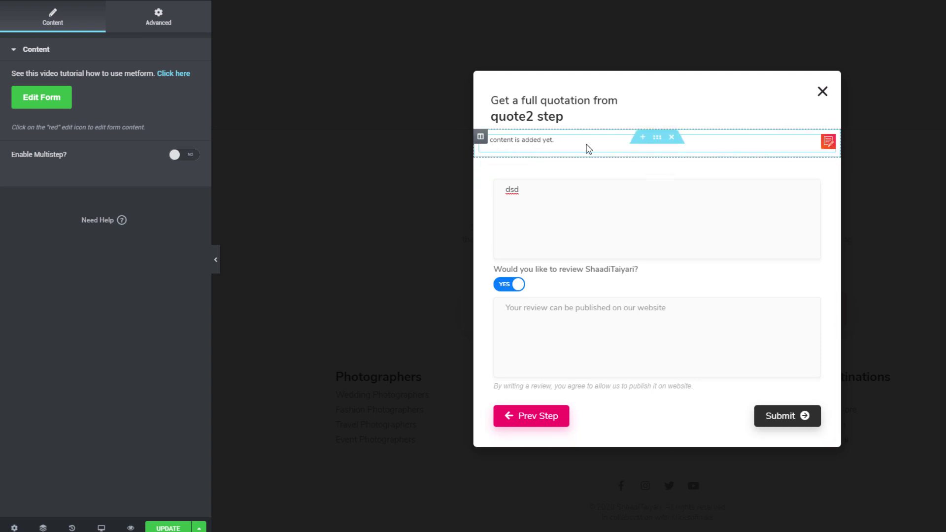
# Step: Open the form chooser of the empty MetForm widget and check which saved forms can be selected
pyautogui.click(829, 143)
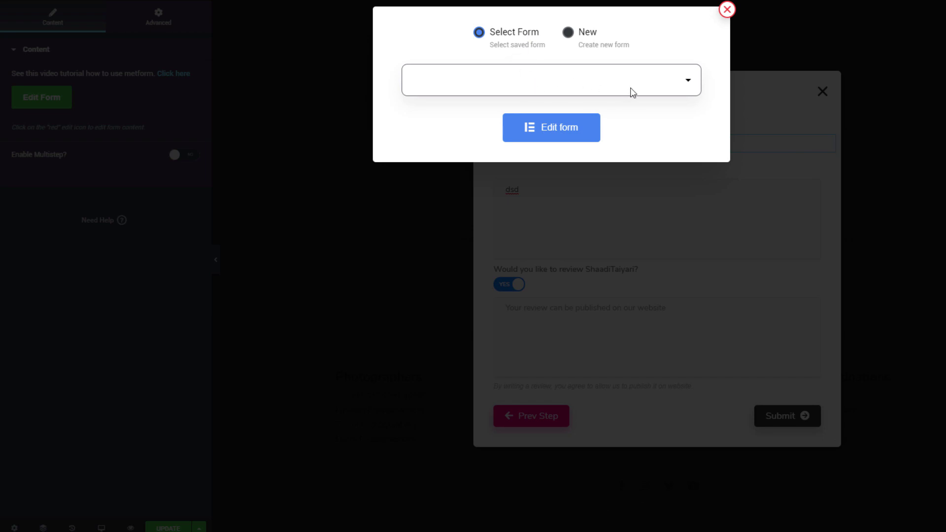
pyautogui.click(636, 89)
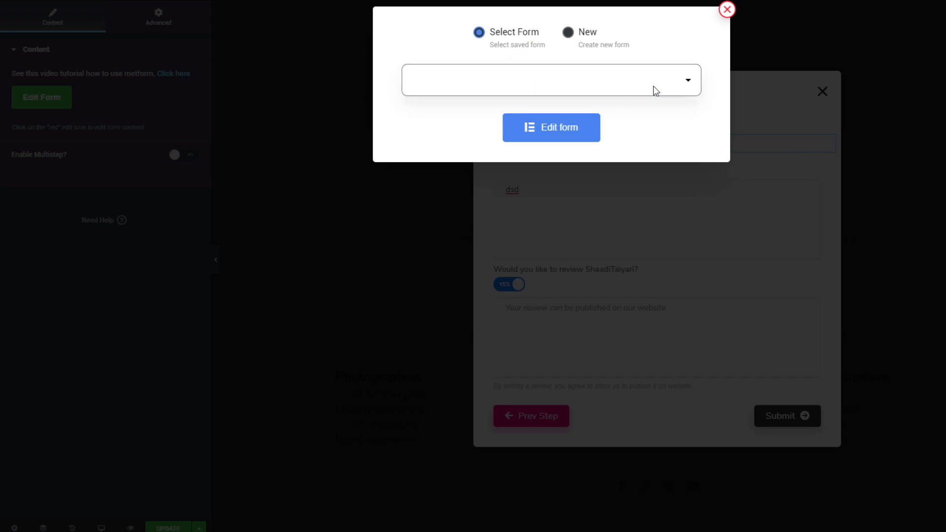
pyautogui.click(573, 34)
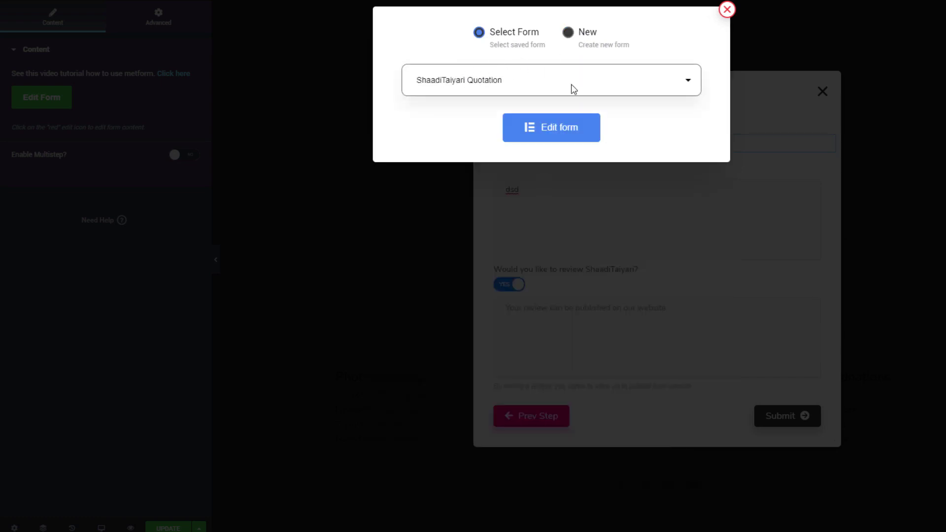
pyautogui.click(591, 90)
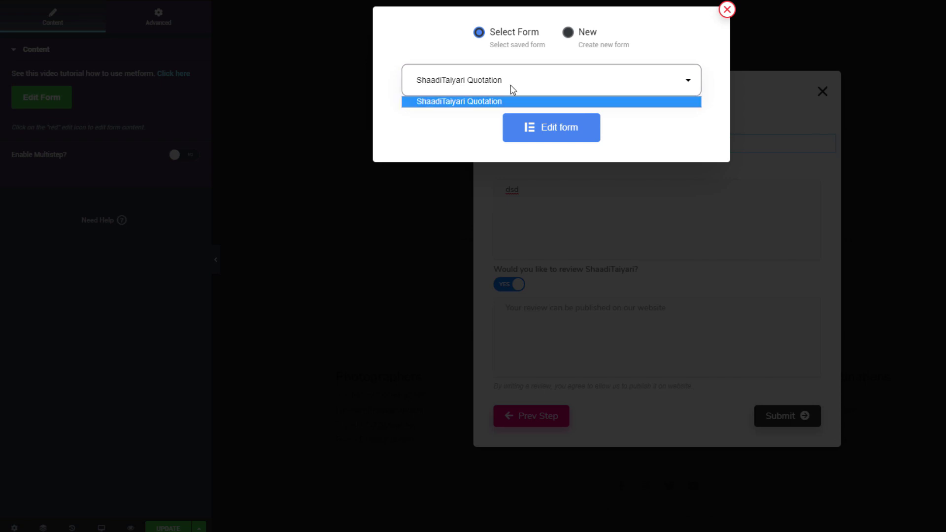
pyautogui.click(512, 88)
pyautogui.click(589, 89)
pyautogui.click(590, 87)
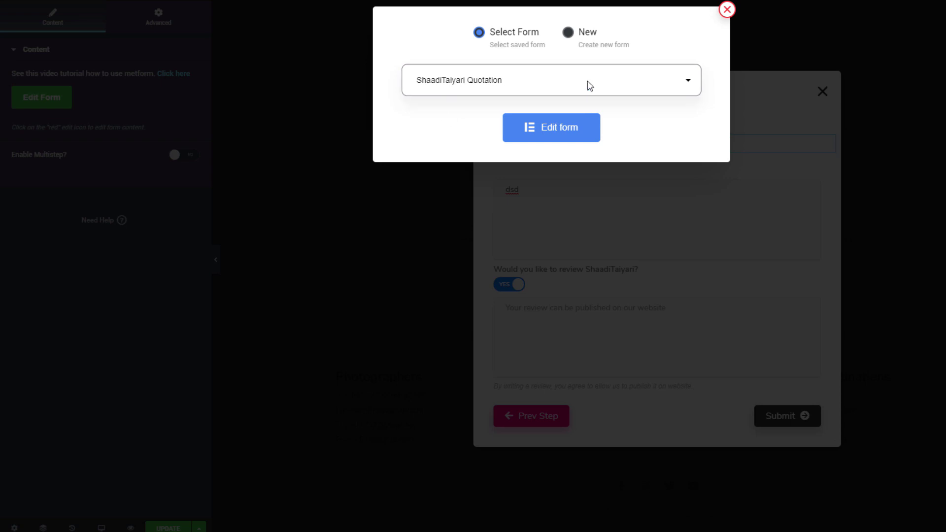
# Step: Switch to creating a new form and examine the full range of ready-made form templates
pyautogui.click(570, 44)
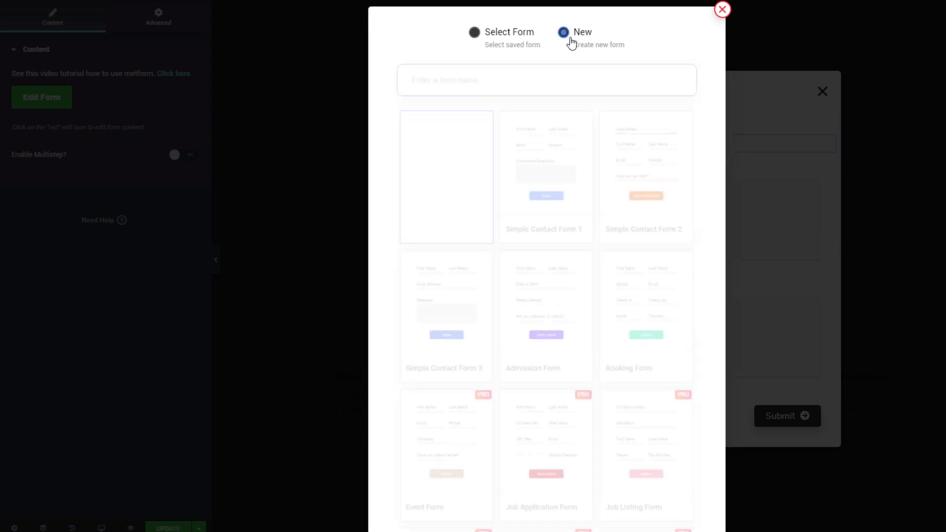
pyautogui.scroll(-5, 539, 177)
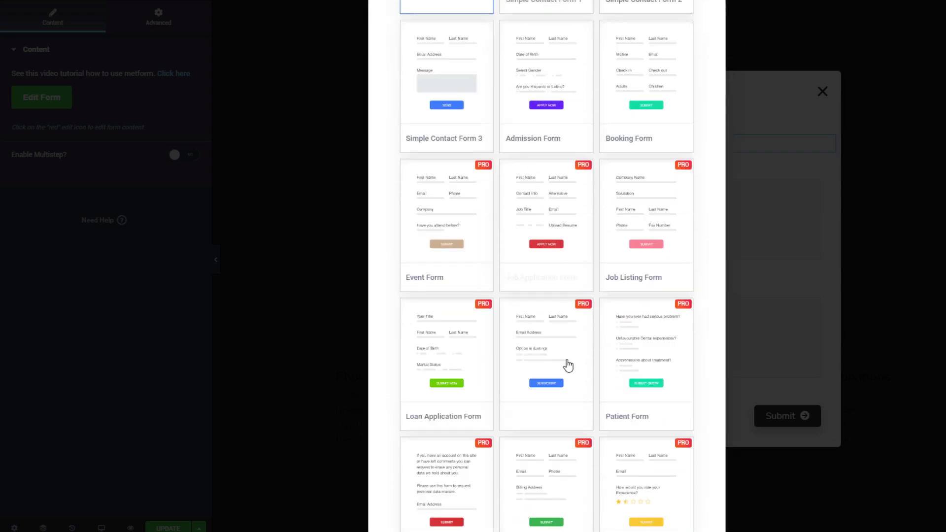
pyautogui.scroll(5, 557, 187)
pyautogui.scroll(-20, 604, 293)
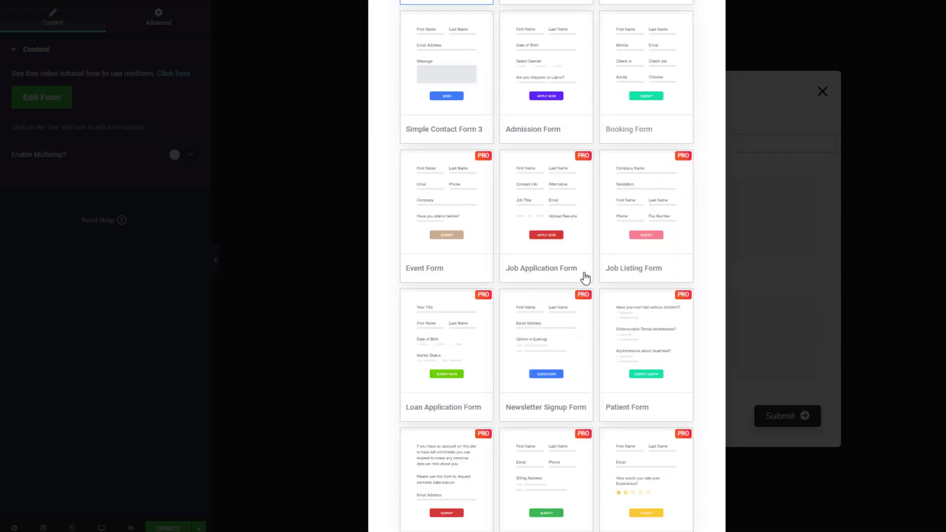
pyautogui.scroll(-2, 615, 374)
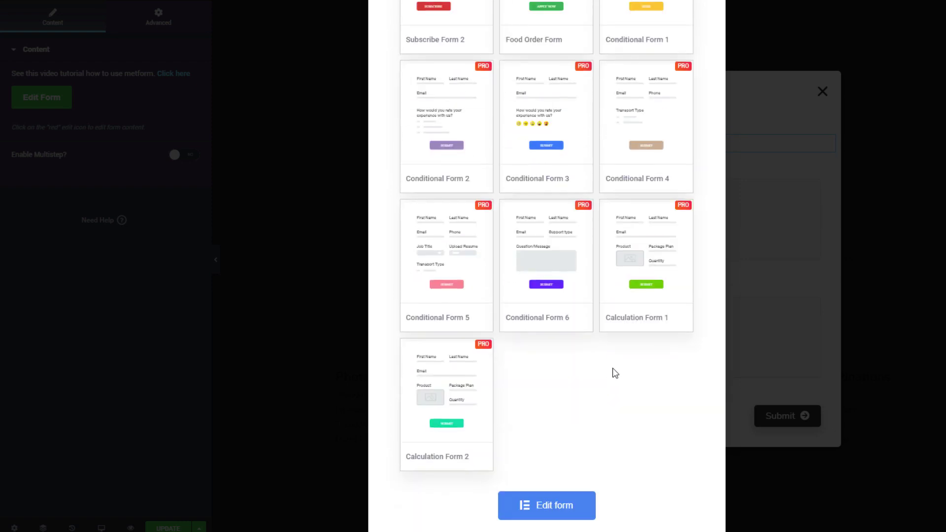
pyautogui.scroll(20, 616, 374)
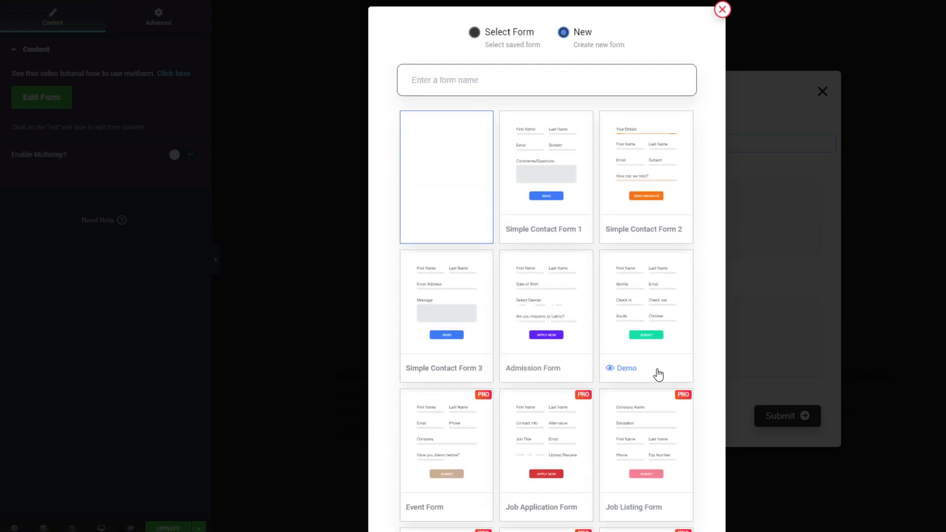
pyautogui.scroll(-2, 655, 374)
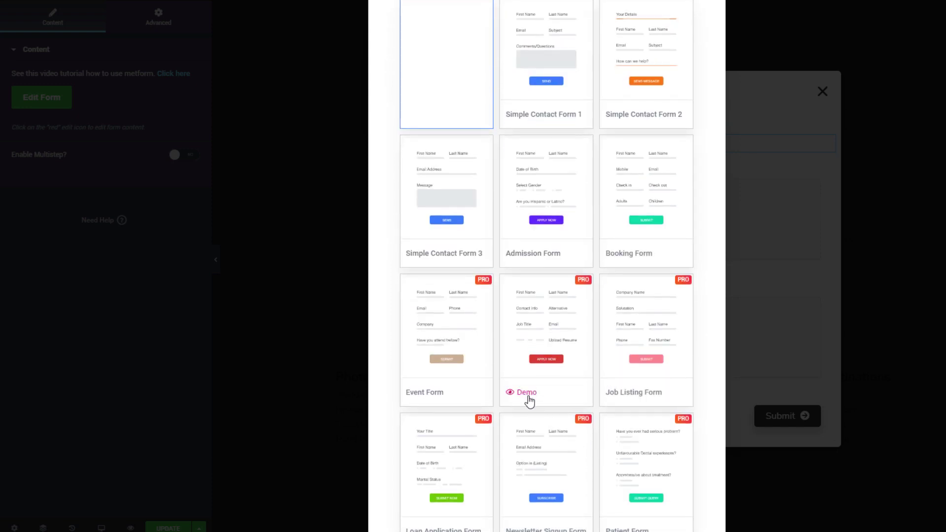
# Step: Select the Job Application Form template for the new form and enter "sdsd" as its name
pyautogui.click(525, 394)
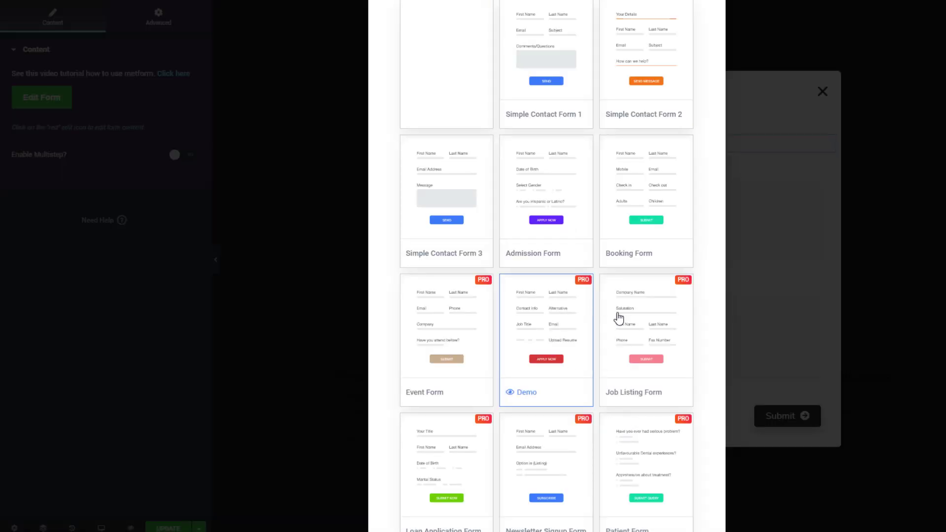
pyautogui.scroll(2, 626, 310)
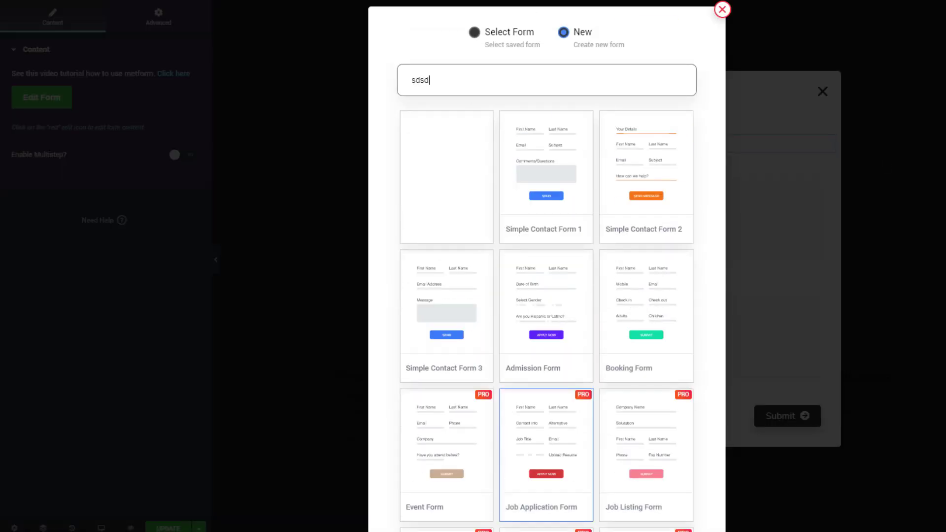
pyautogui.scroll(-18, 613, 494)
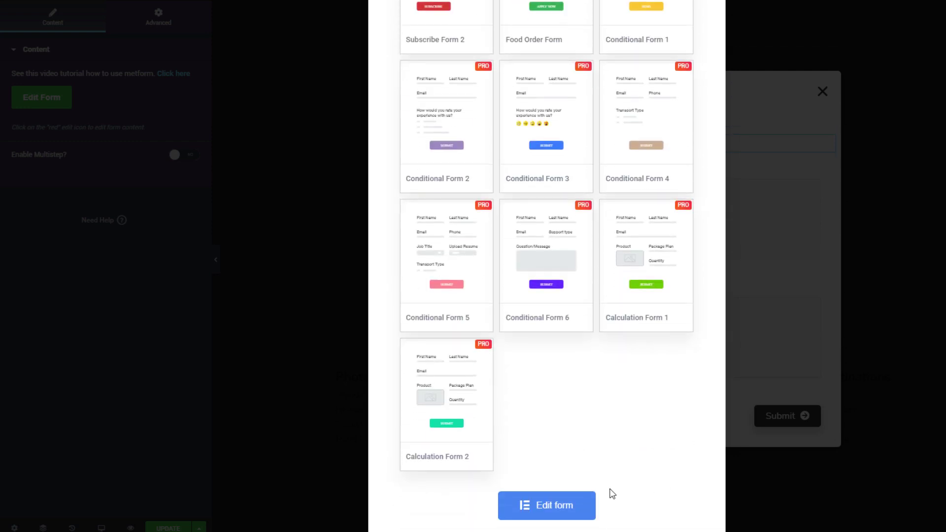
pyautogui.scroll(18, 646, 327)
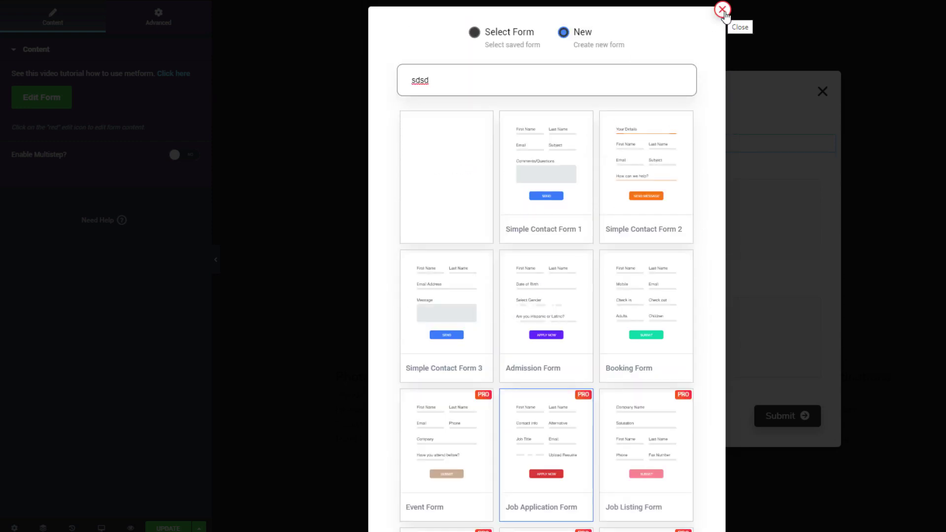
# Step: Close the form chooser without creating a form and delete the section holding the empty MetForm widget
pyautogui.click(723, 10)
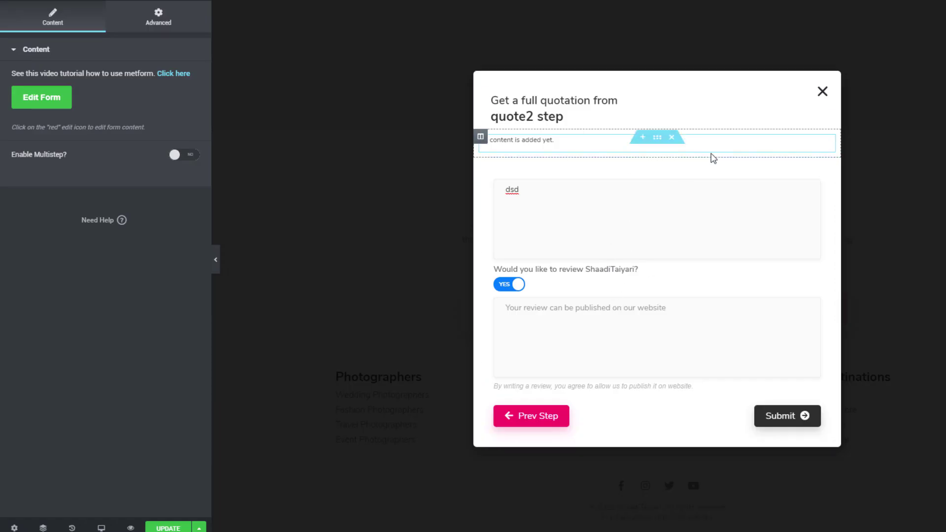
pyautogui.click(672, 138)
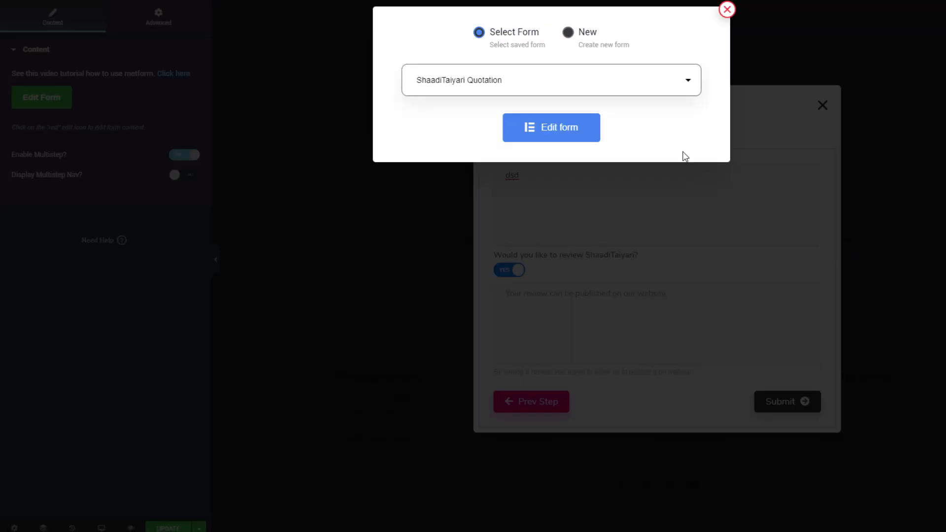
# Step: Open the ShaadiTaiyari Quotation form for editing and display its top-level sections in an undocked Navigator
pyautogui.click(569, 129)
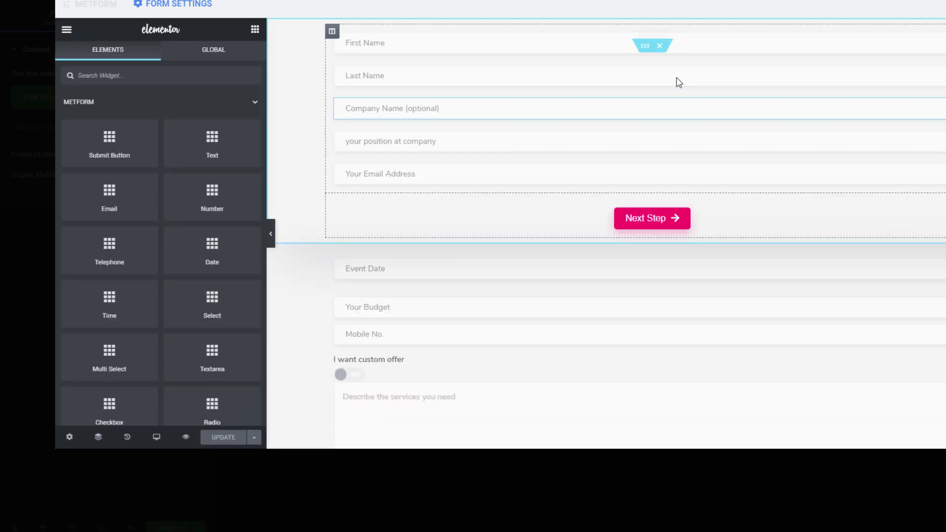
pyautogui.rightClick(939, 77)
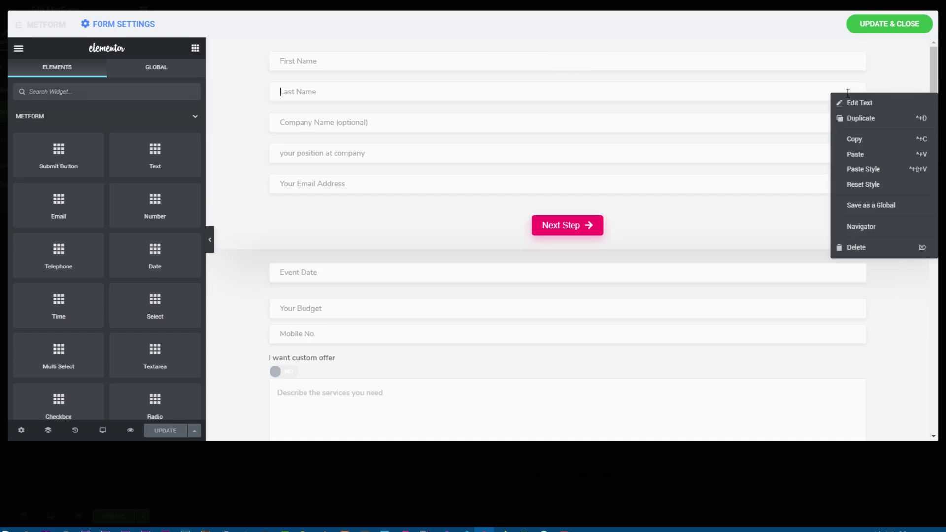
pyautogui.click(881, 228)
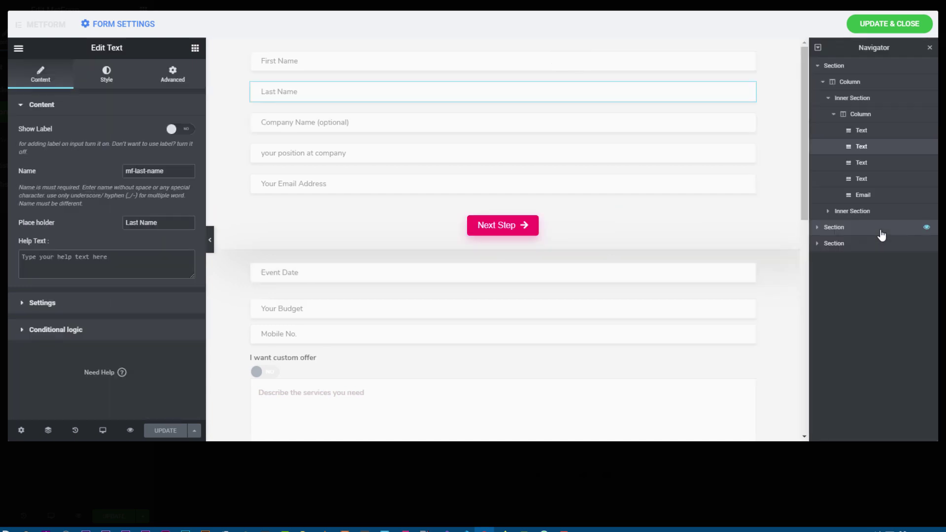
pyautogui.moveTo(829, 21); pyautogui.dragTo(828, 13)
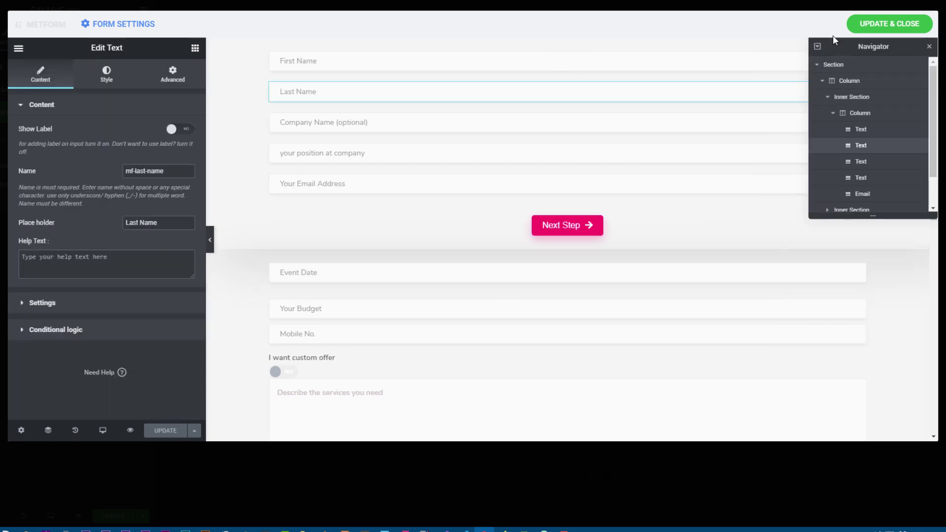
pyautogui.click(817, 64)
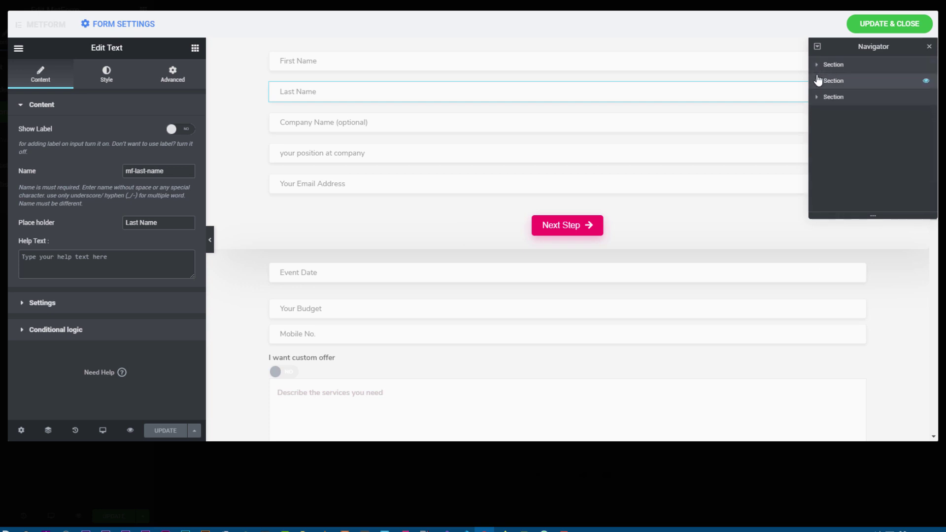
# Step: Select the form's three top-level sections one after another to identify which fields each one holds
pyautogui.click(845, 71)
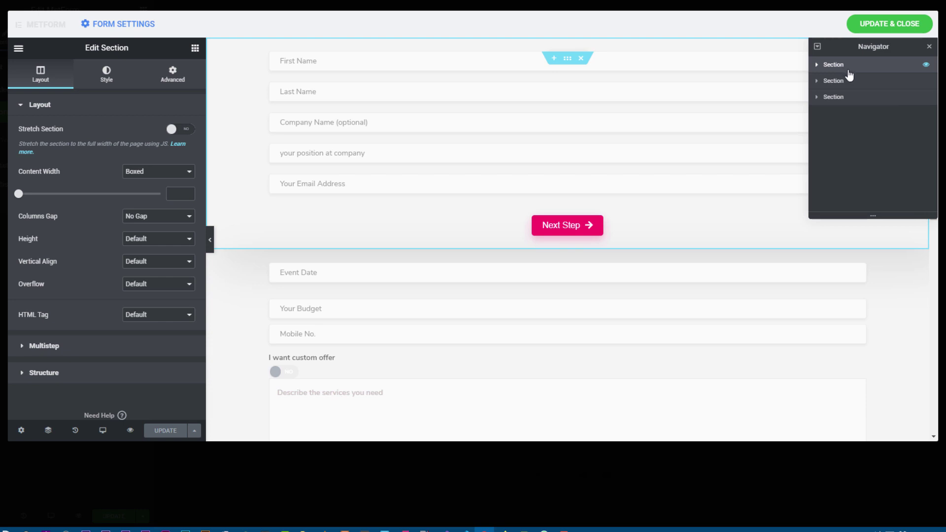
pyautogui.click(850, 81)
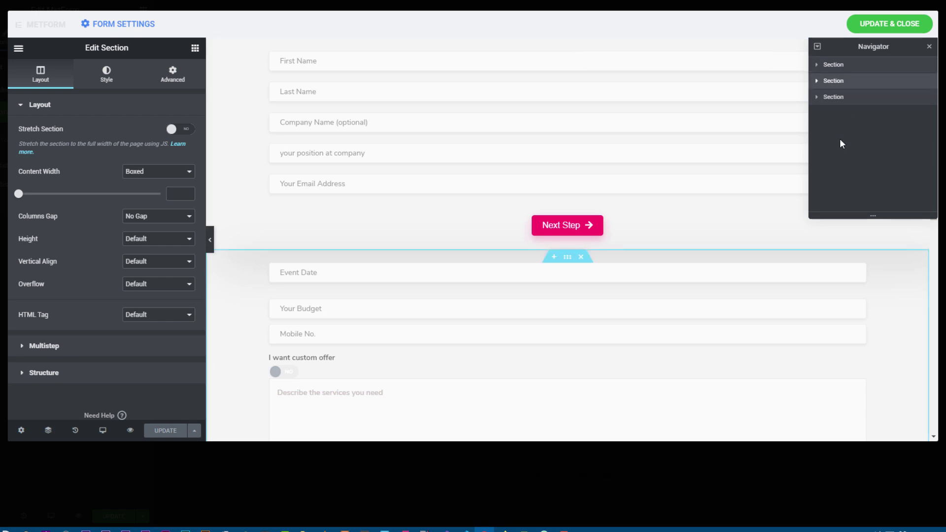
pyautogui.click(851, 97)
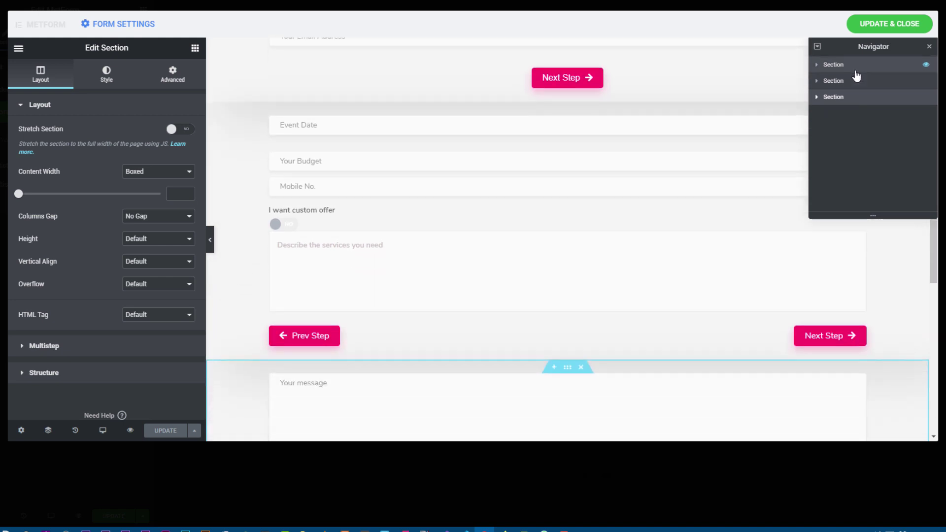
# Step: Examine the multistep tab title and icon settings of the first and second sections, ending on the first section
pyautogui.click(854, 67)
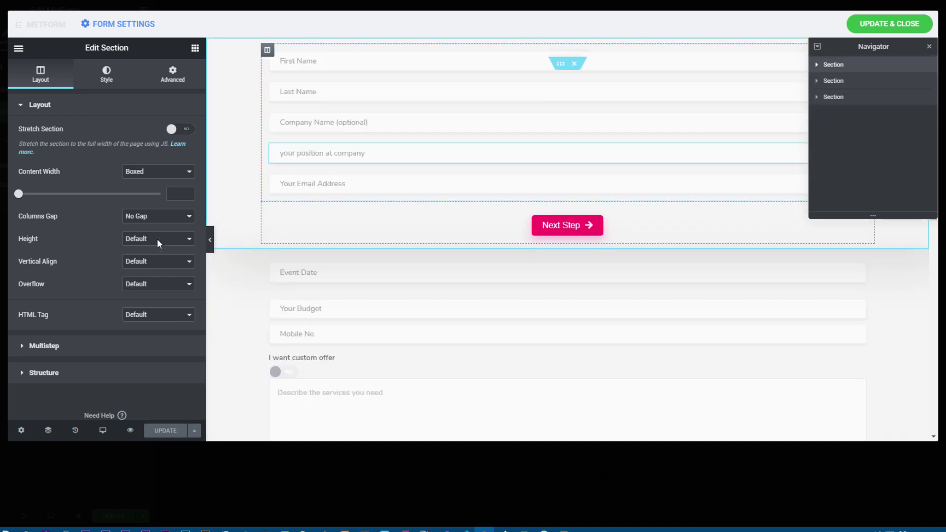
pyautogui.click(98, 351)
pyautogui.click(53, 168)
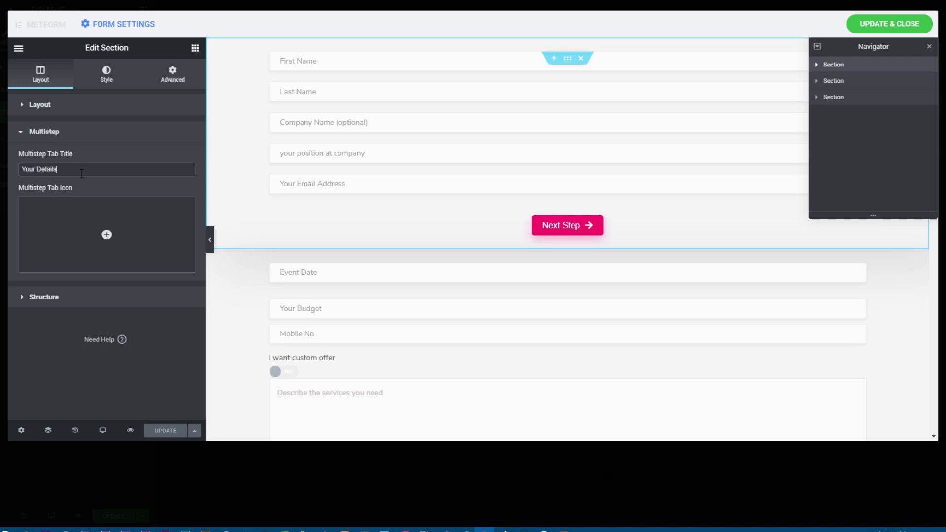
pyautogui.moveTo(83, 232)
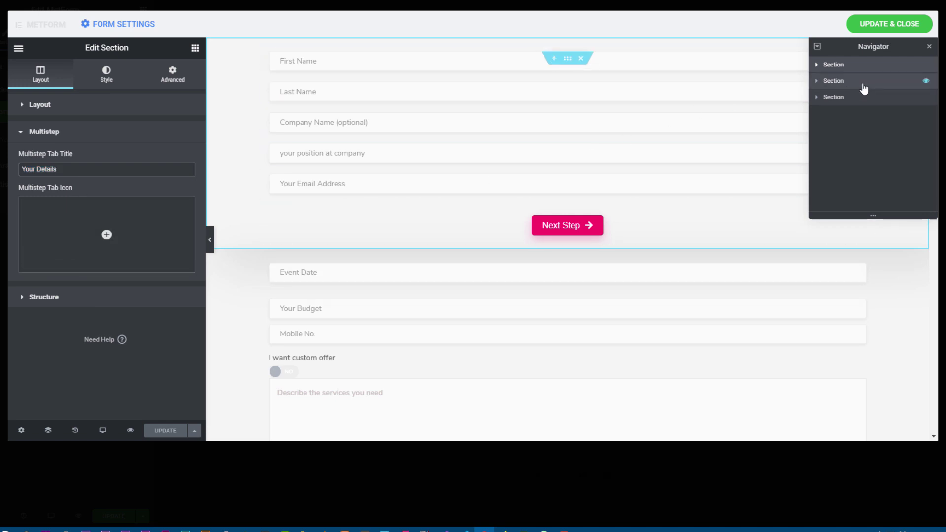
pyautogui.click(818, 82)
pyautogui.click(71, 348)
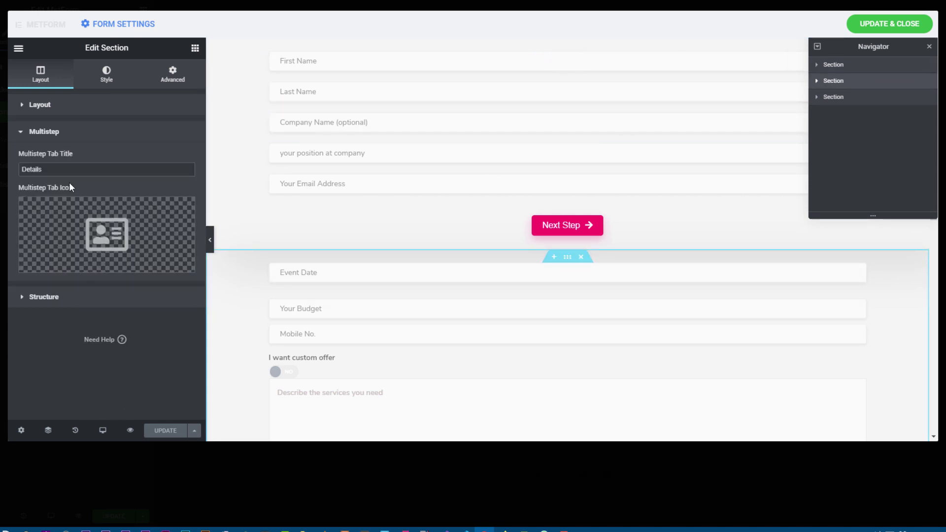
pyautogui.click(851, 65)
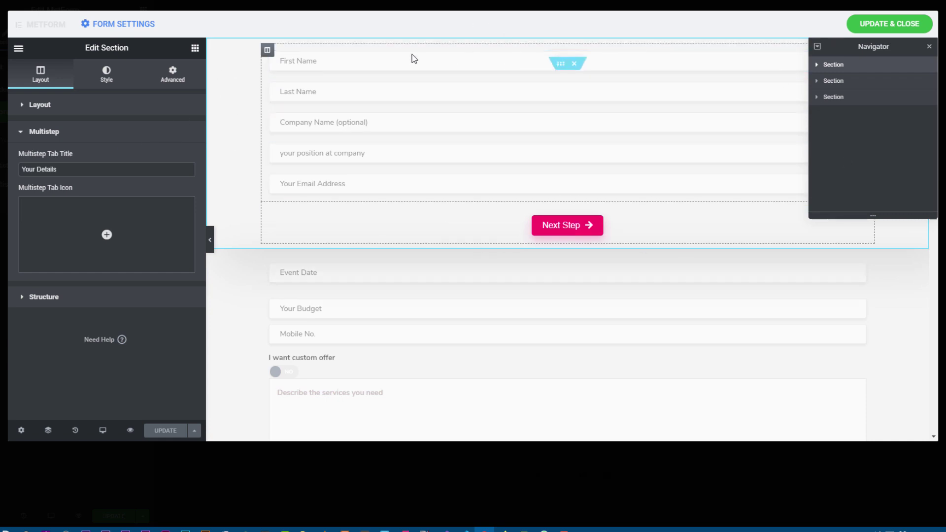
# Step: Inspect the First Name field's settings and look through the available MetForm and MetForm Pro widgets
pyautogui.click(313, 61)
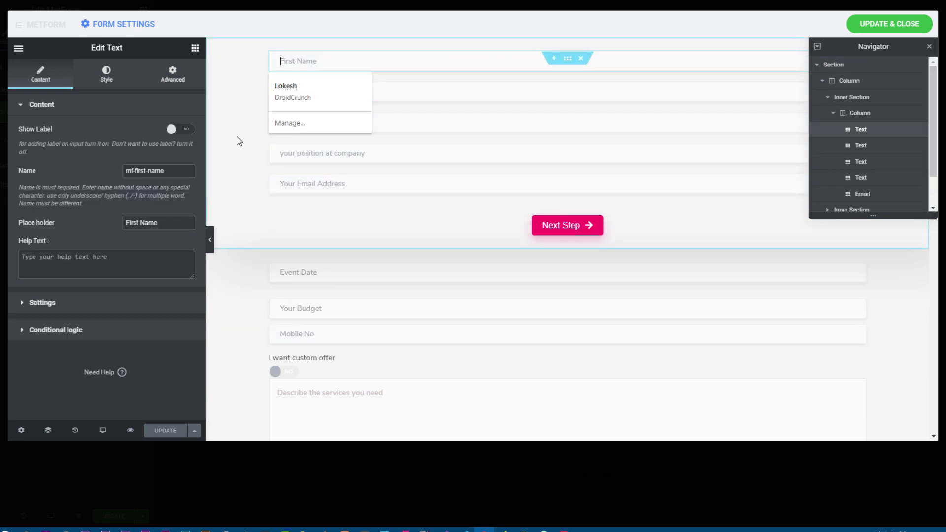
pyautogui.click(195, 48)
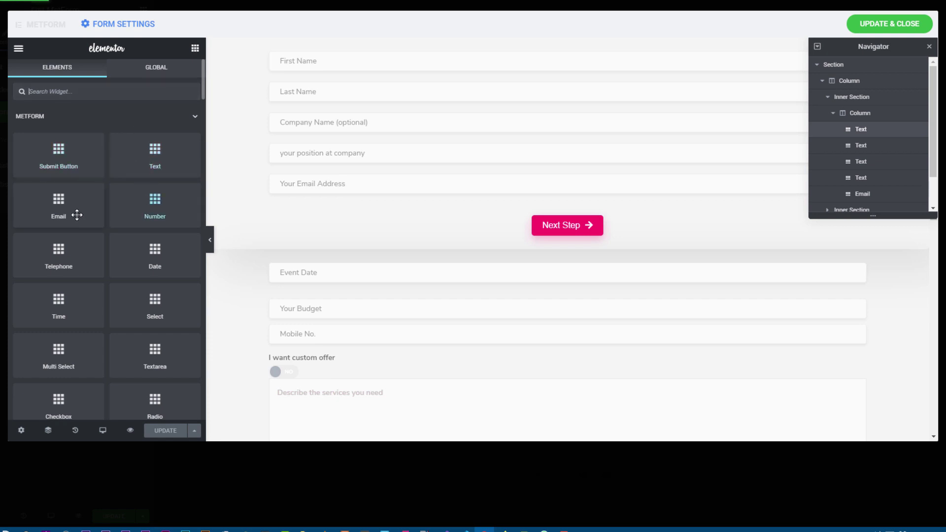
pyautogui.scroll(-10, 139, 248)
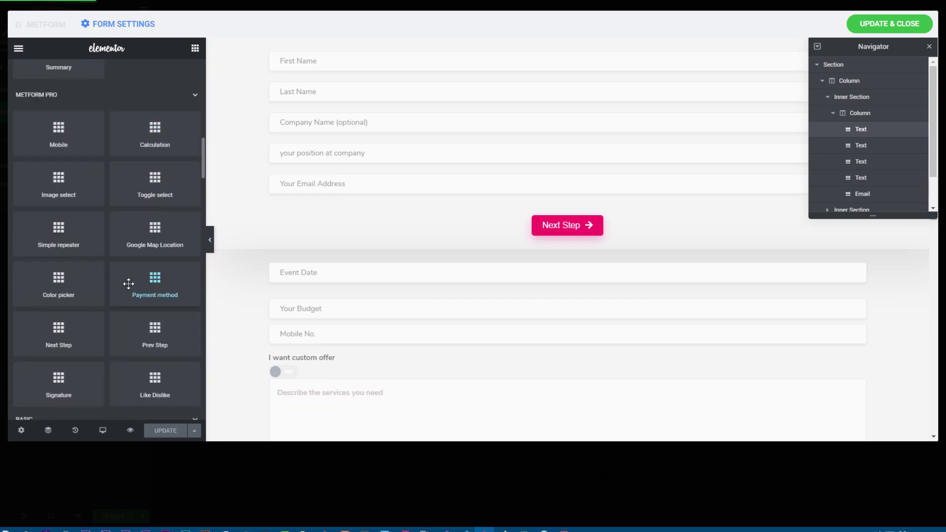
pyautogui.scroll(-1, 203, 148)
pyautogui.scroll(1, 169, 163)
pyautogui.scroll(-4, 144, 211)
pyautogui.scroll(6, 146, 215)
pyautogui.scroll(-3, 144, 214)
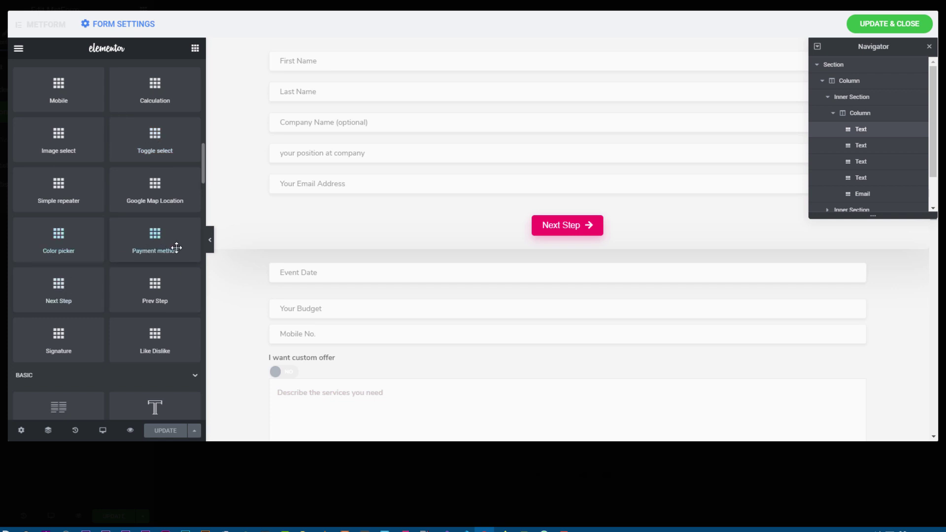
pyautogui.scroll(5, 202, 141)
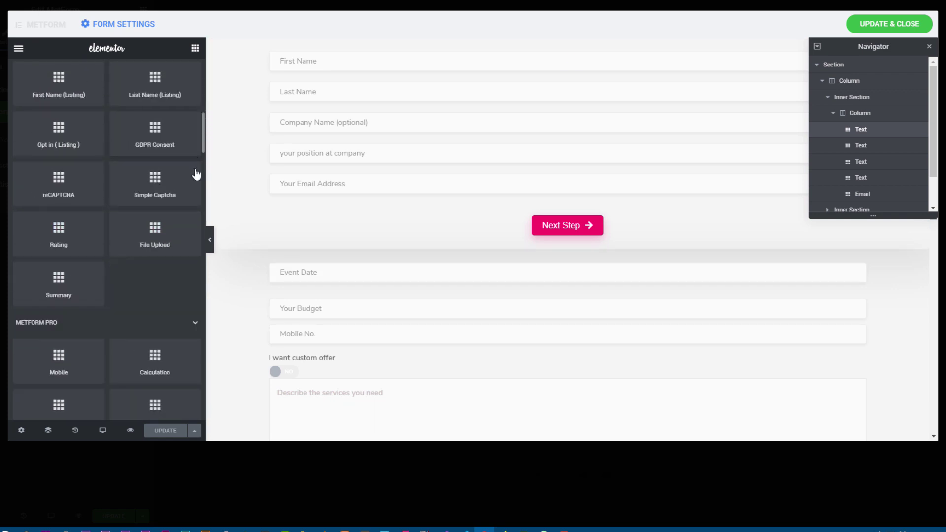
pyautogui.scroll(-6, 197, 175)
# Step: Compare the First Name and Last Name fields with the Text widget, and collapse the First Name field's content settings
pyautogui.click(299, 62)
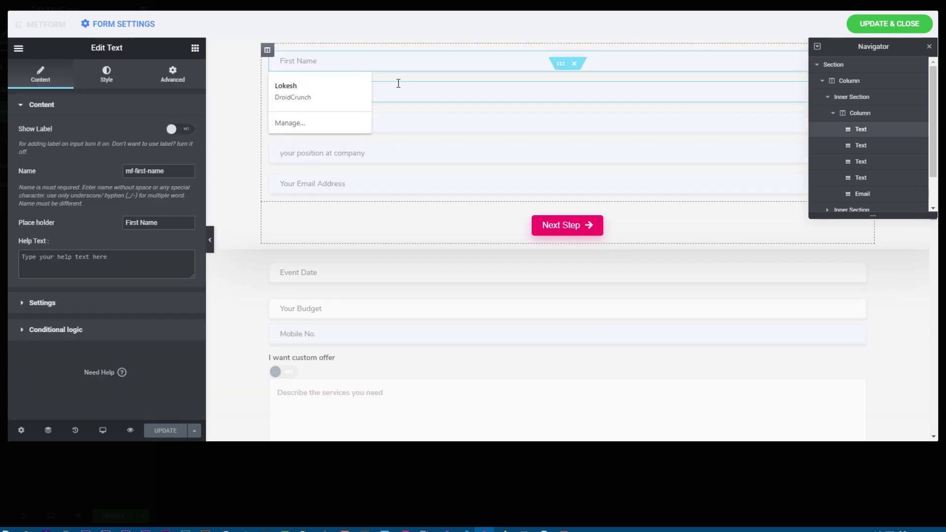
pyautogui.click(282, 92)
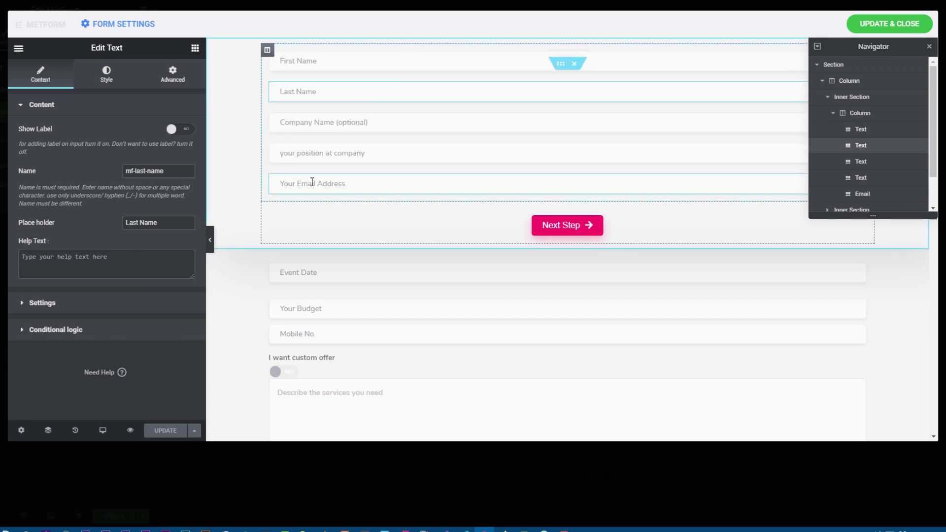
pyautogui.click(195, 48)
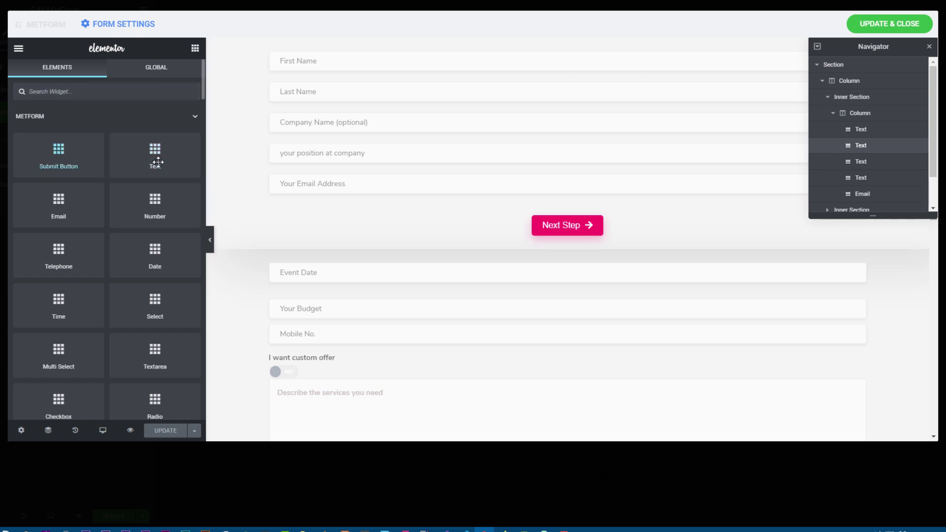
pyautogui.click(306, 61)
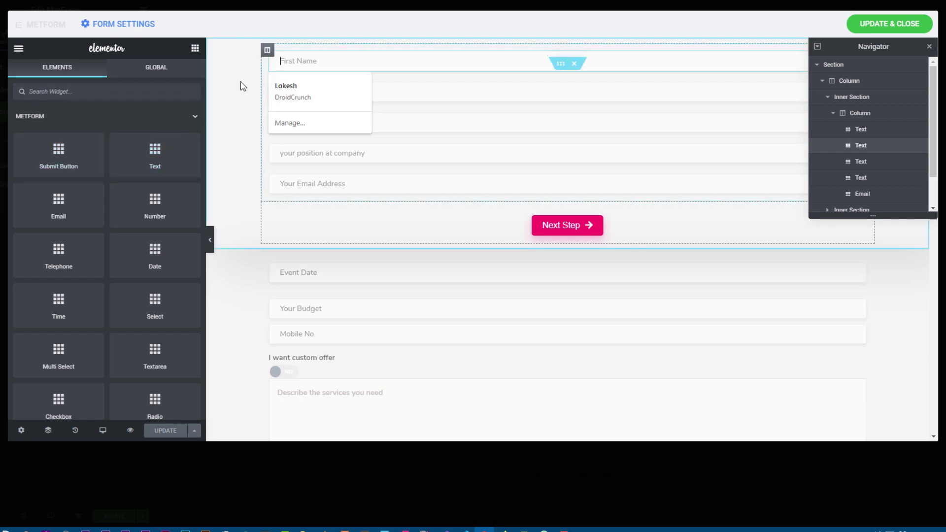
pyautogui.click(126, 111)
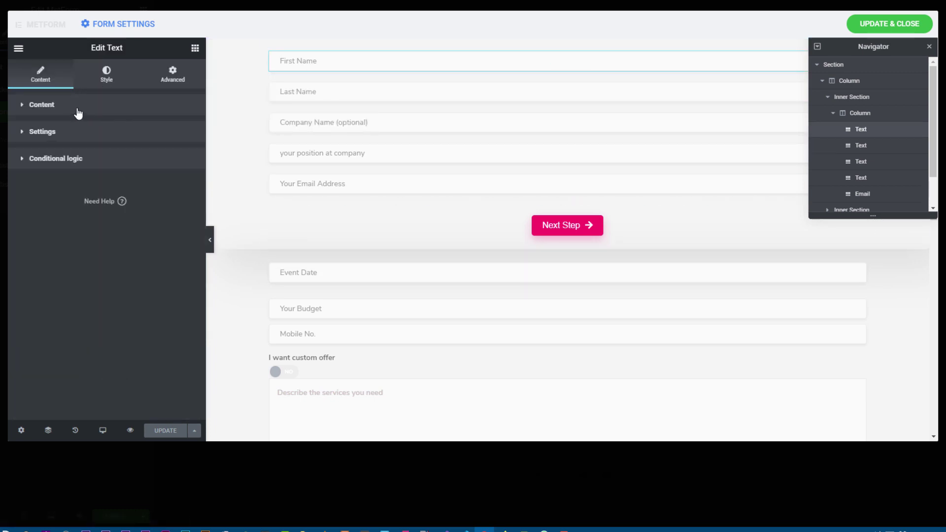
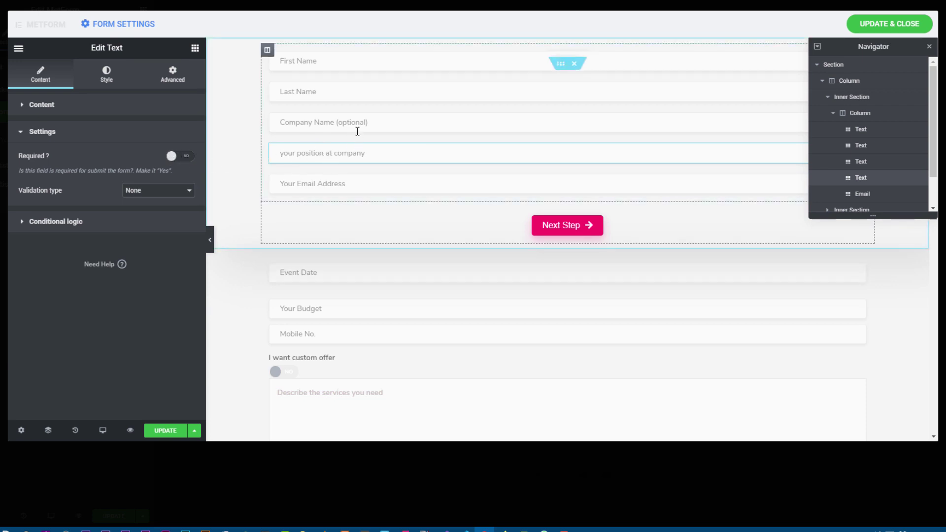
# Step: Examine the conditional logic of the company position field, expanding its condition on the company name field and its comparison option
pyautogui.click(130, 222)
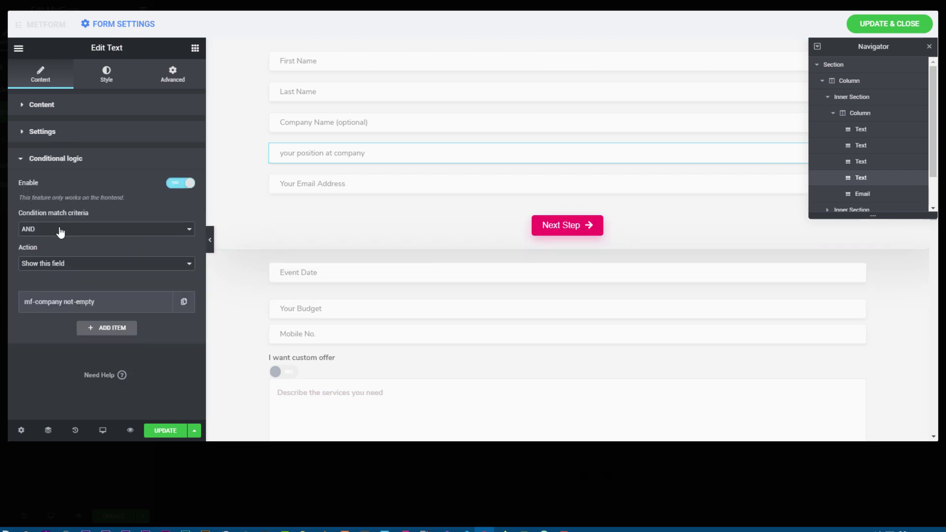
pyautogui.click(70, 302)
pyautogui.moveTo(64, 340); pyautogui.dragTo(13, 349)
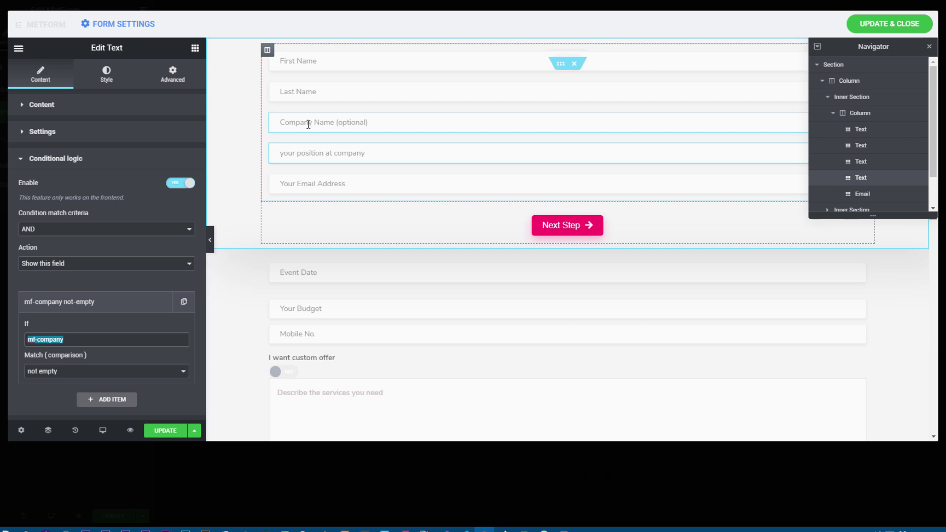
pyautogui.click(43, 377)
pyautogui.click(42, 379)
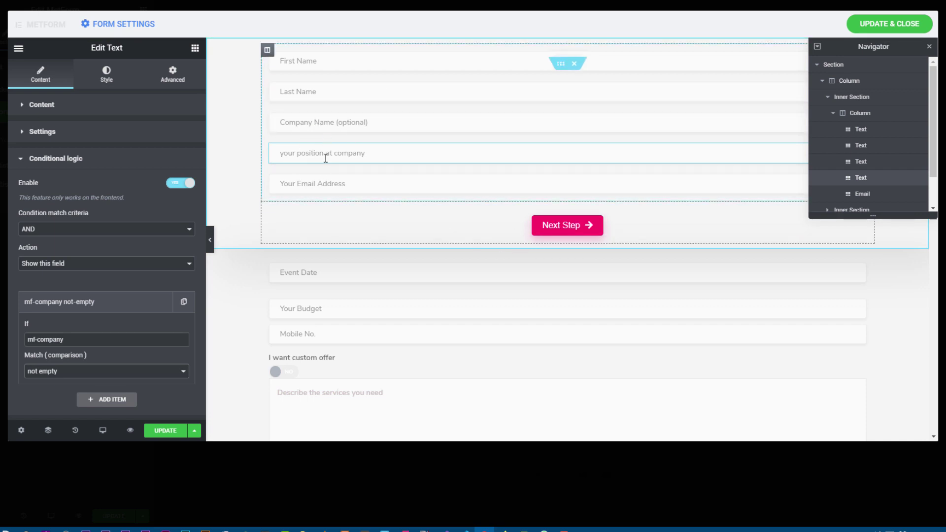
# Step: Inspect the Event Date field in the second section and search the widgets for "date"
pyautogui.scroll(-2, 501, 213)
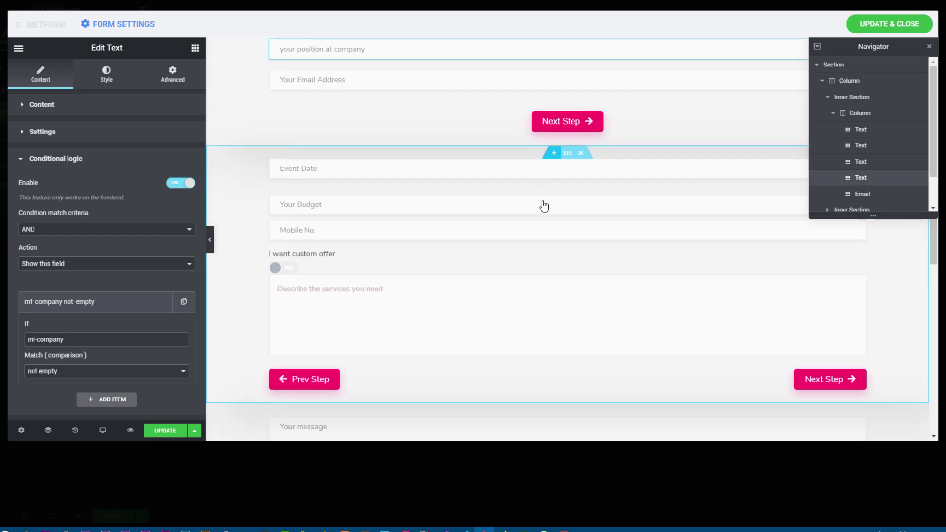
pyautogui.click(451, 171)
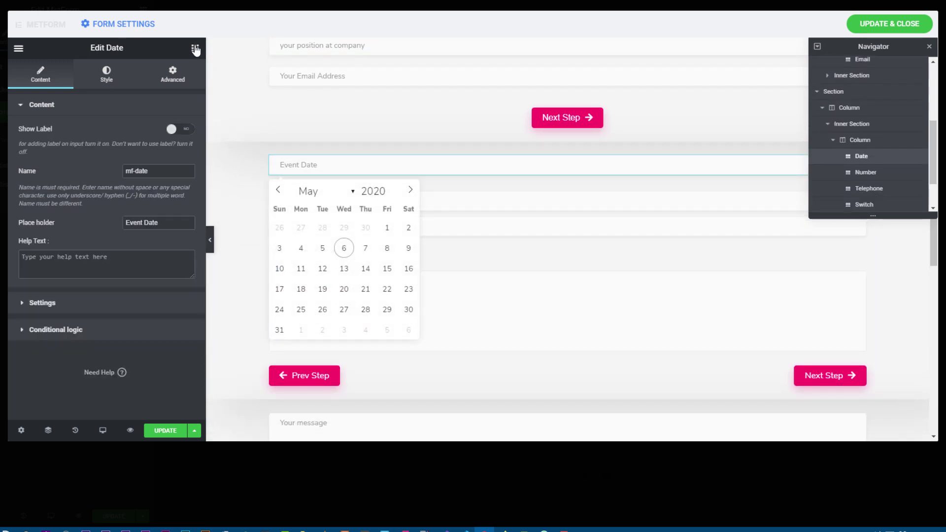
pyautogui.click(196, 48)
pyautogui.write('date')
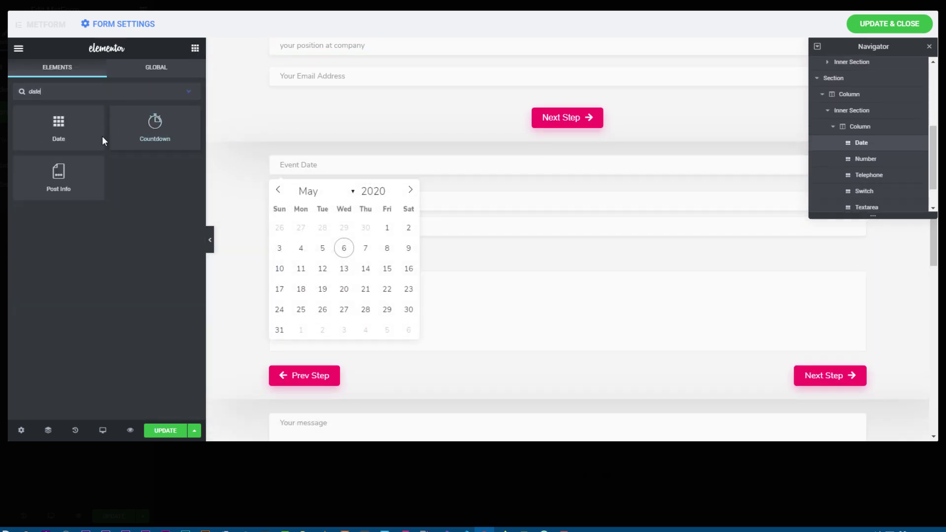
pyautogui.click(235, 198)
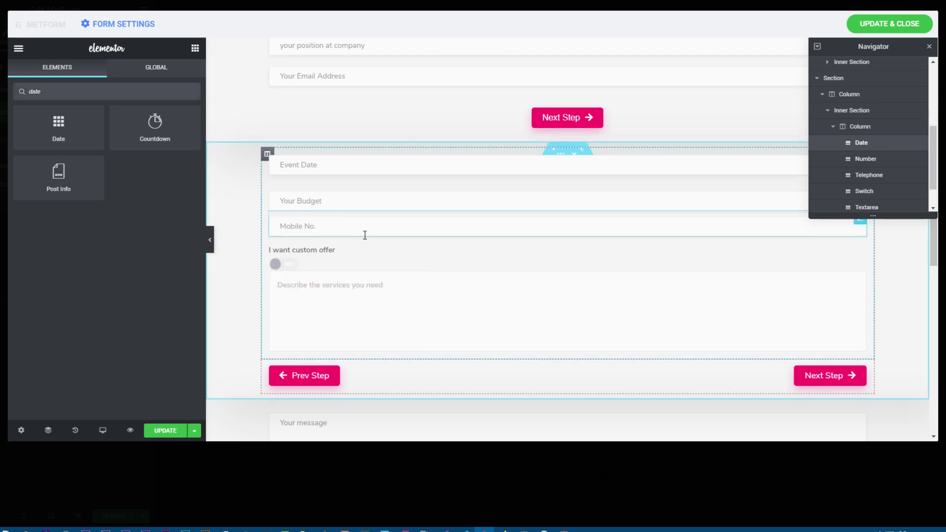
# Step: Switch the "I want custom offer" toggle to Yes and view the Switch widget's content settings
pyautogui.scroll(-1, 370, 233)
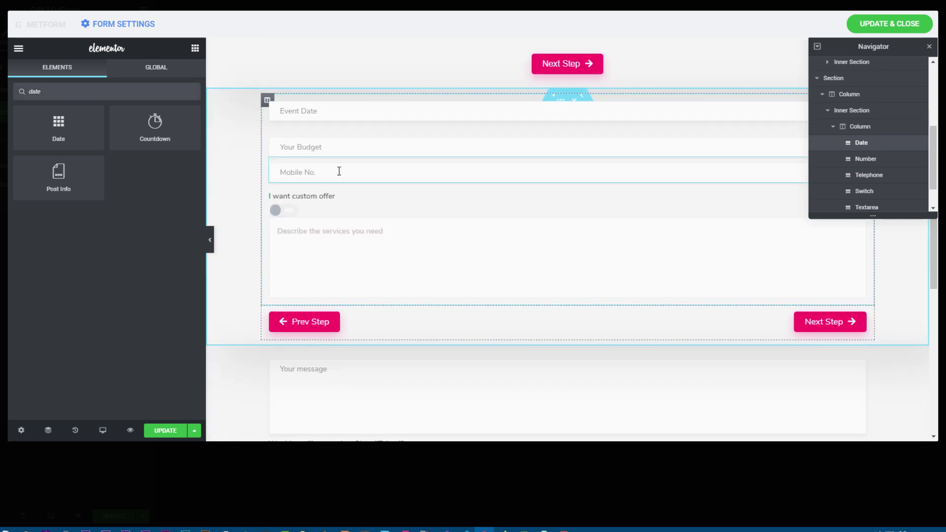
pyautogui.click(342, 246)
pyautogui.click(287, 210)
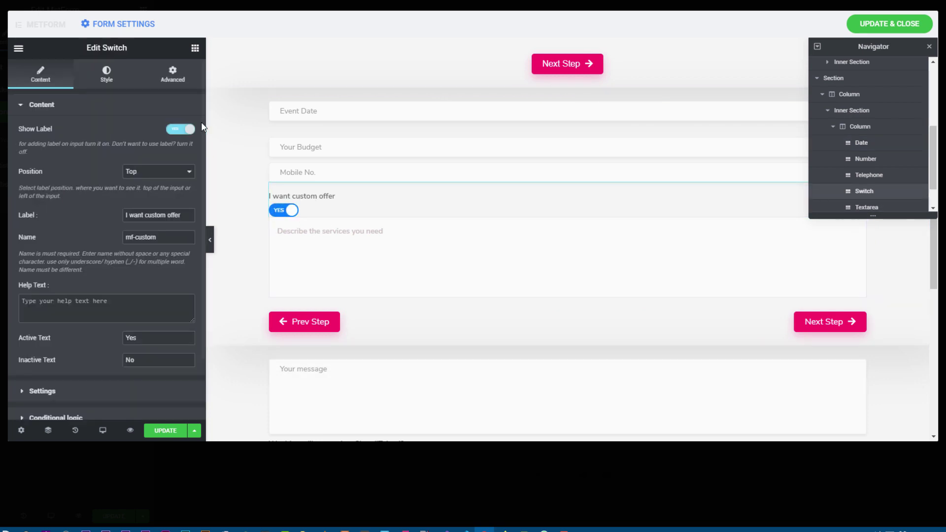
pyautogui.click(195, 47)
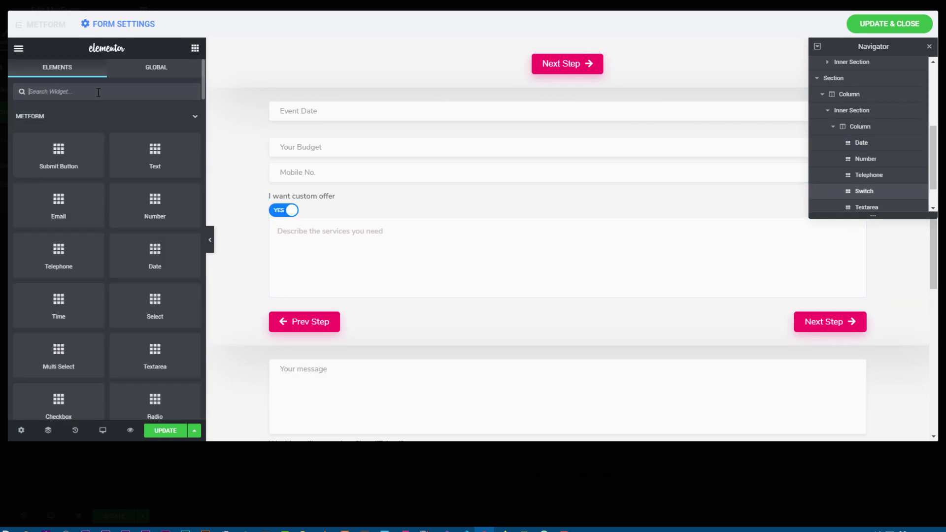
pyautogui.click(337, 206)
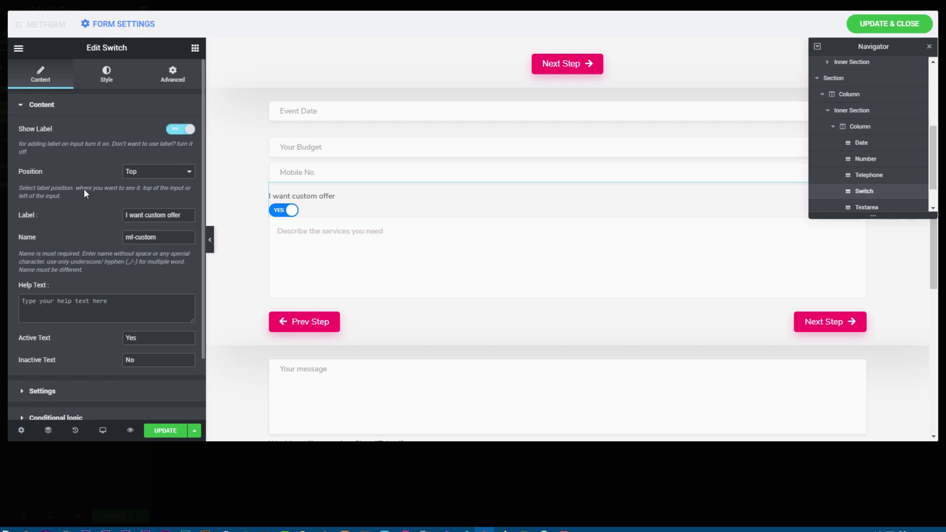
# Step: Check the field name of the service description textarea and show its conditional logic settings
pyautogui.click(315, 235)
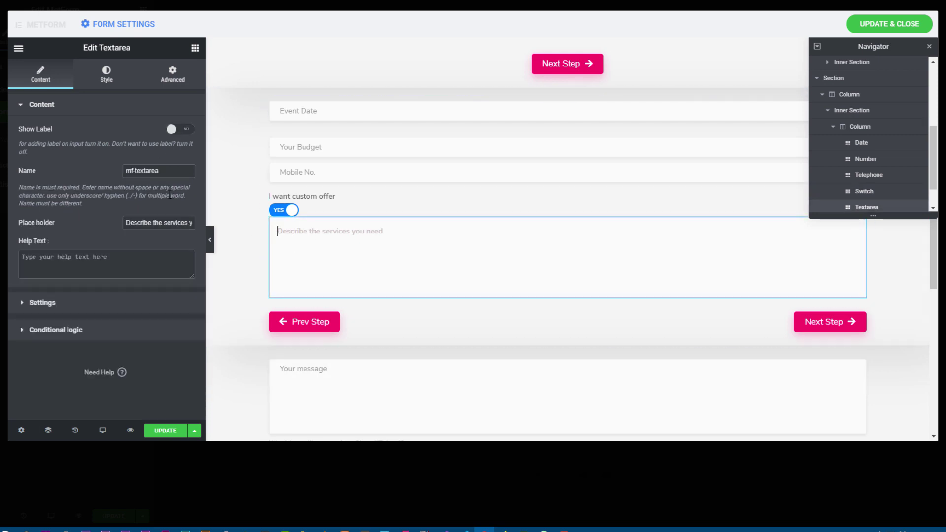
pyautogui.moveTo(159, 171); pyautogui.dragTo(119, 172)
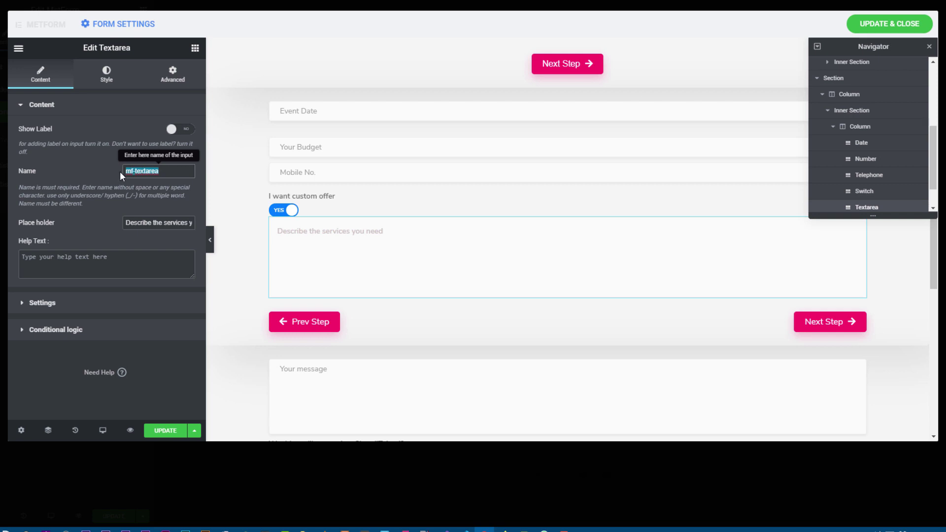
pyautogui.click(90, 330)
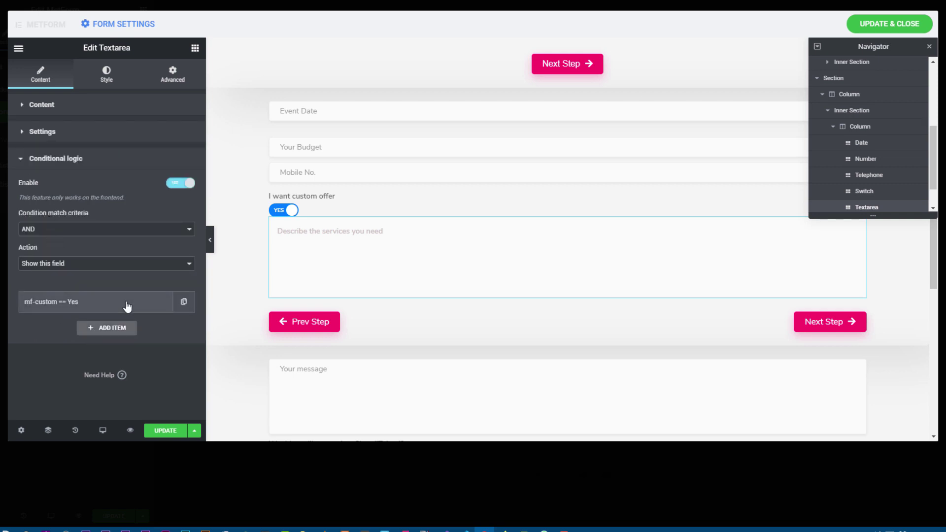
# Step: Compare the custom offer switch's field name with the textarea's display condition, expanding the condition down to its match value
pyautogui.click(310, 210)
pyautogui.moveTo(157, 237); pyautogui.dragTo(121, 238)
pyautogui.click(349, 242)
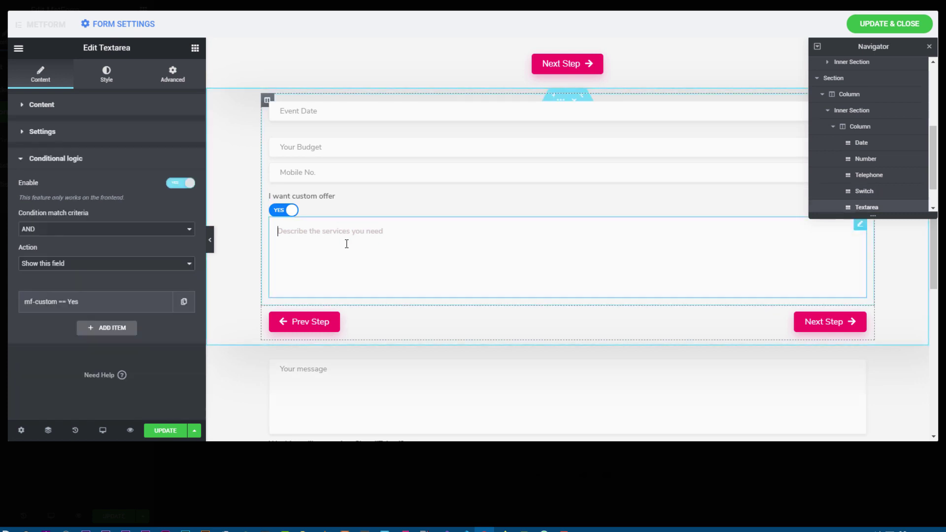
pyautogui.click(138, 299)
pyautogui.moveTo(61, 339); pyautogui.dragTo(28, 347)
pyautogui.scroll(-1, 109, 345)
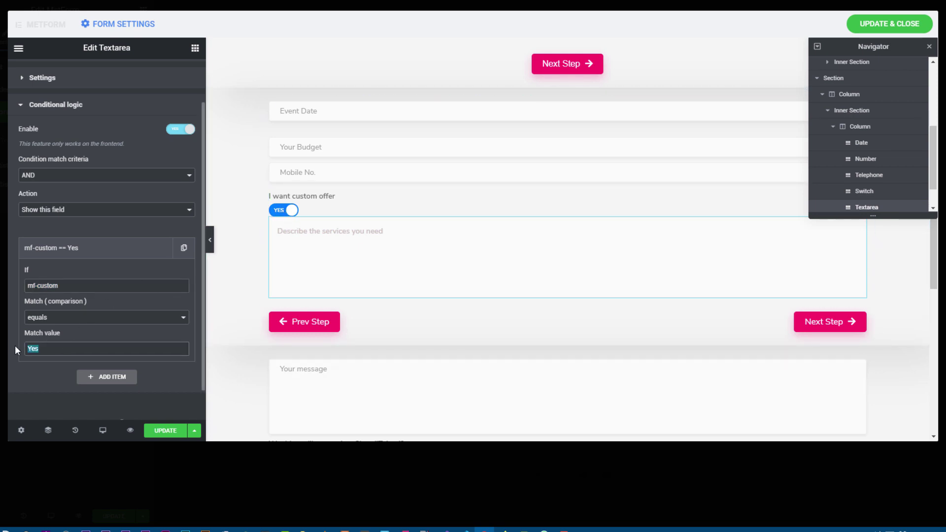
# Step: Set the service description textarea's conditional action to Hide this field, and switch the custom offer toggle to No and back to Yes
pyautogui.click(91, 211)
pyautogui.click(79, 232)
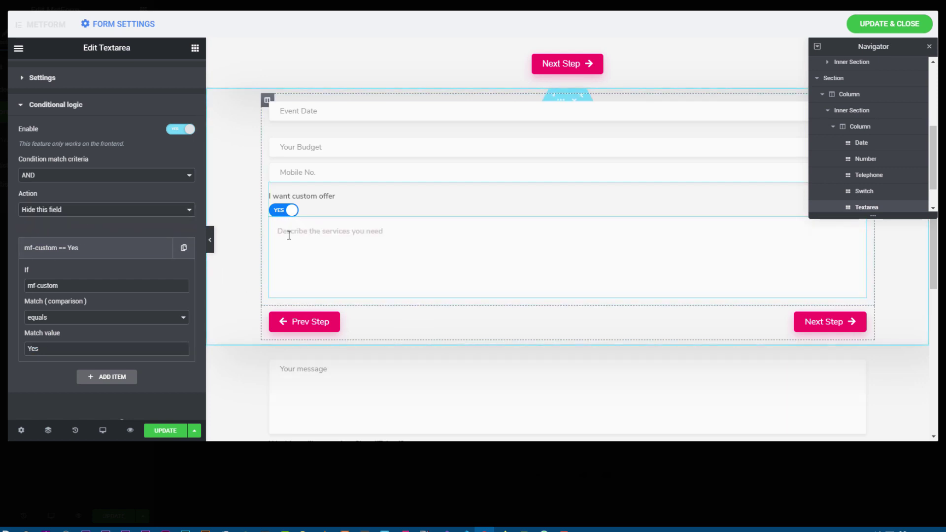
pyautogui.click(289, 212)
pyautogui.click(290, 215)
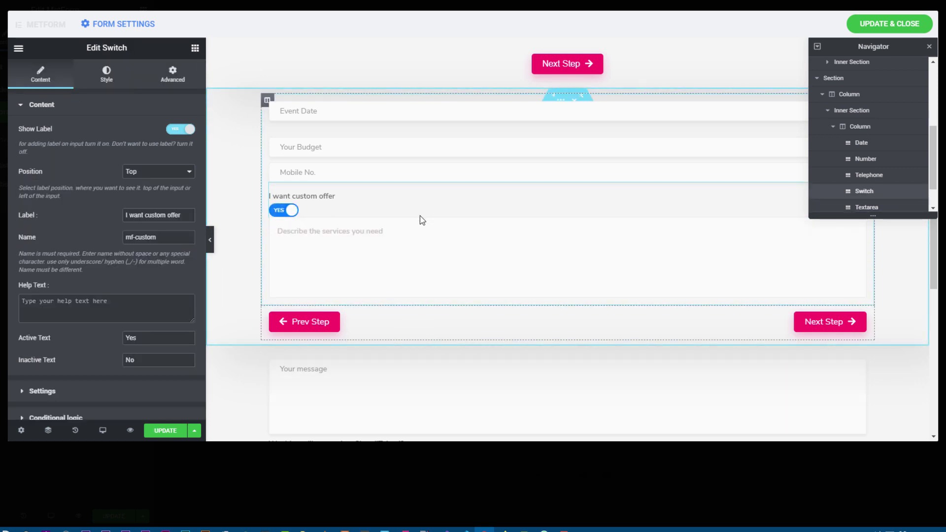
pyautogui.click(291, 217)
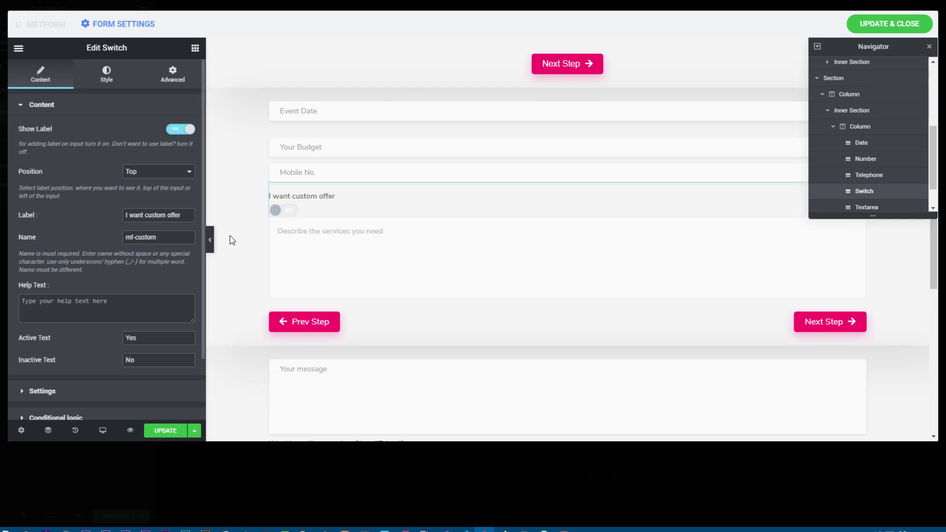
pyautogui.click(297, 213)
# Step: Return the service description textarea's conditional logic action to Show this field
pyautogui.click(324, 255)
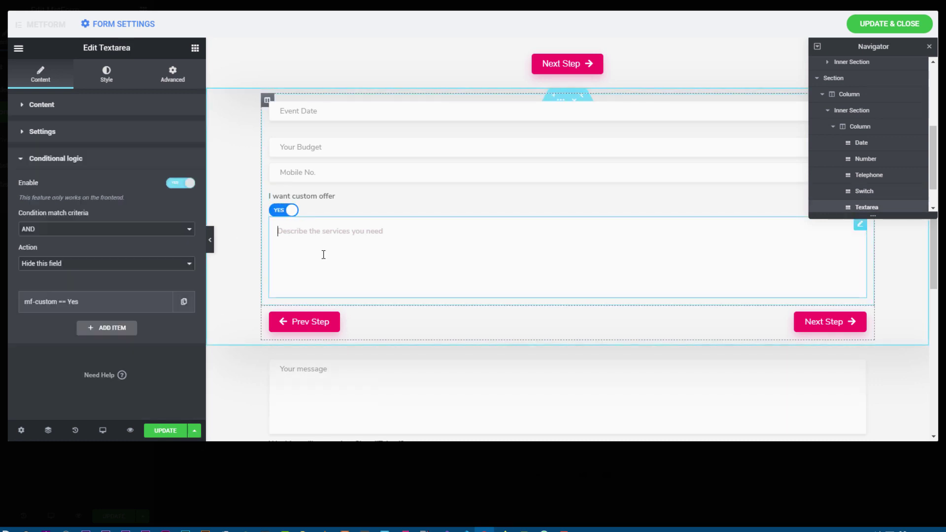
pyautogui.click(84, 264)
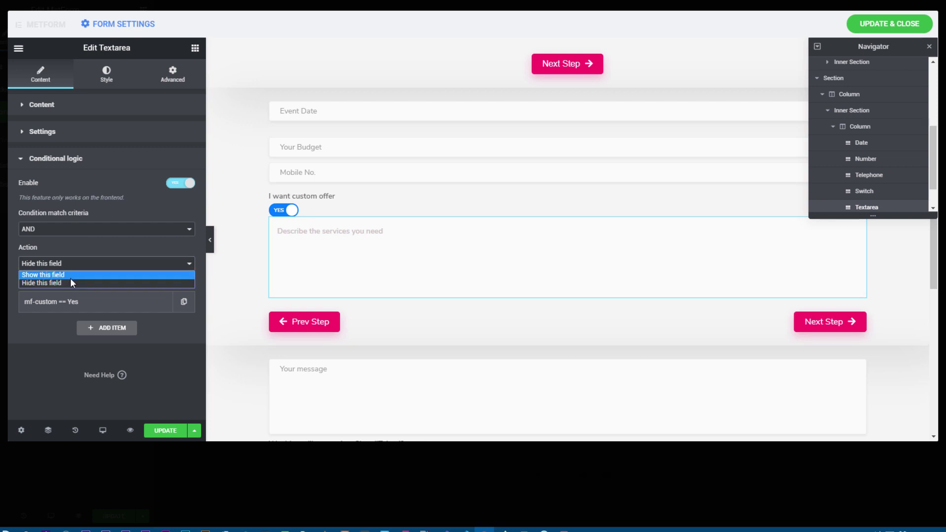
pyautogui.click(71, 274)
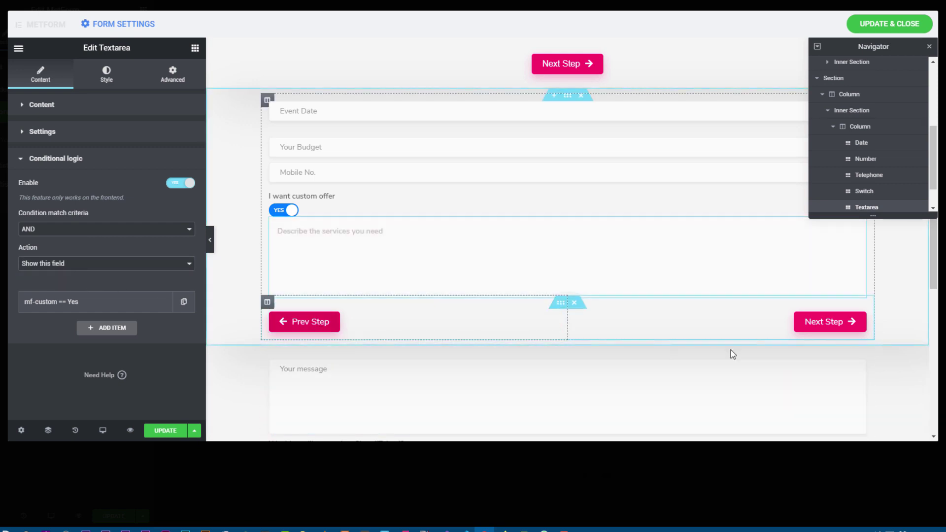
# Step: View the message textarea's content settings in the third section and examine the review switch and review textarea beneath it
pyautogui.scroll(-5, 789, 348)
pyautogui.click(360, 168)
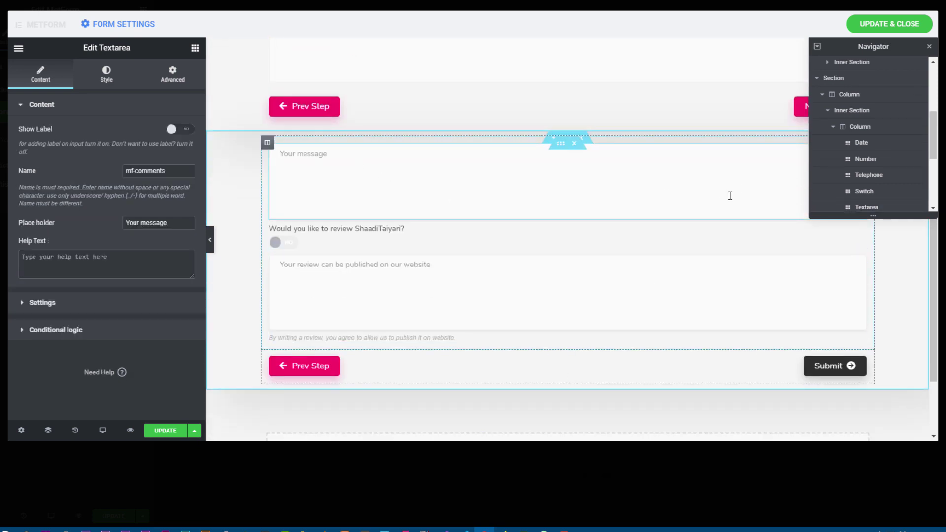
pyautogui.scroll(7, 315, 244)
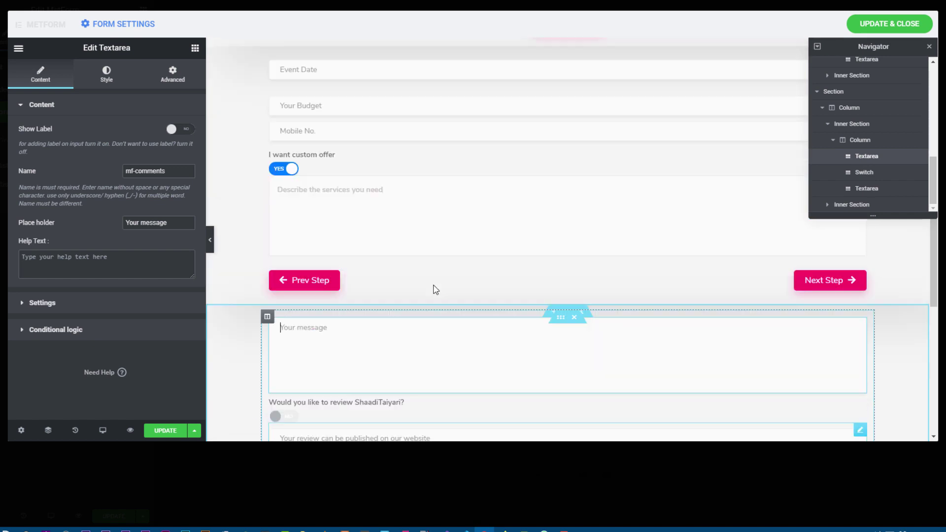
pyautogui.scroll(-5, 331, 346)
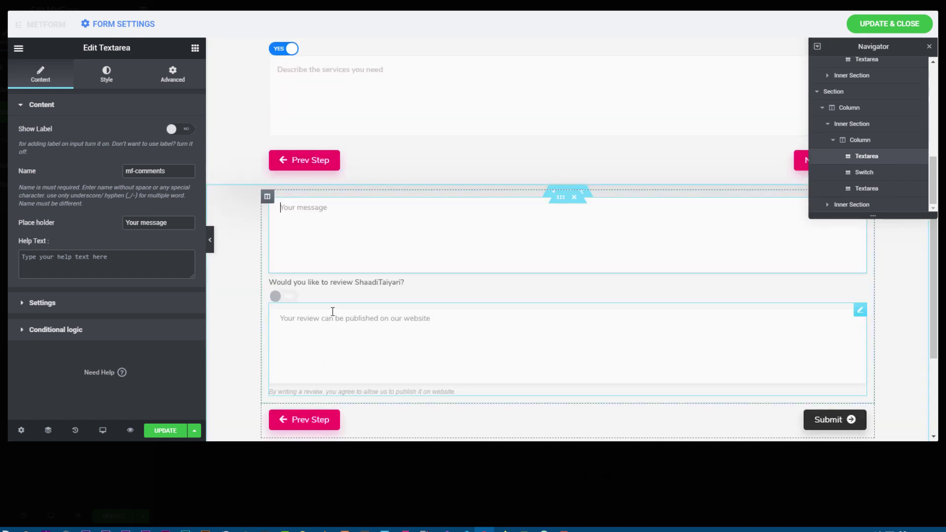
pyautogui.scroll(-2, 344, 313)
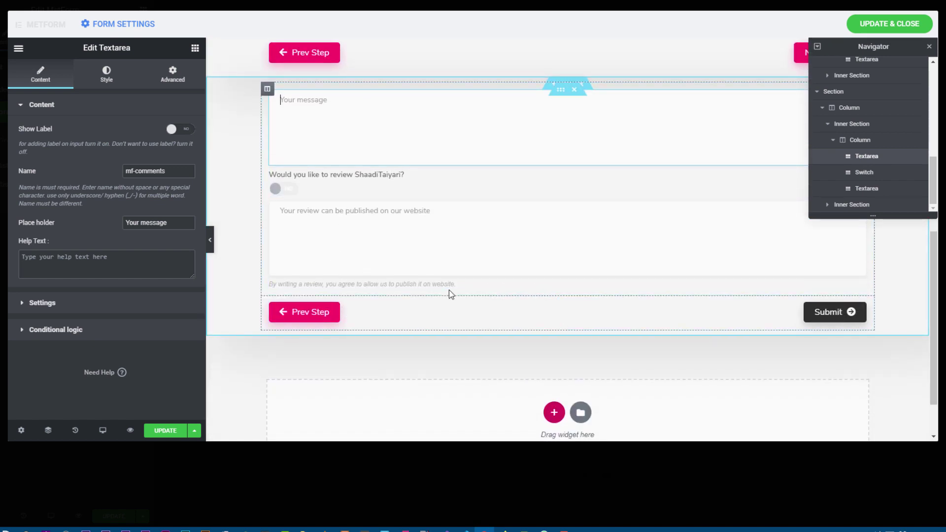
# Step: Review the form's three step sections with their navigation buttons, and show the first section's structure in the Navigator
pyautogui.scroll(5, 450, 294)
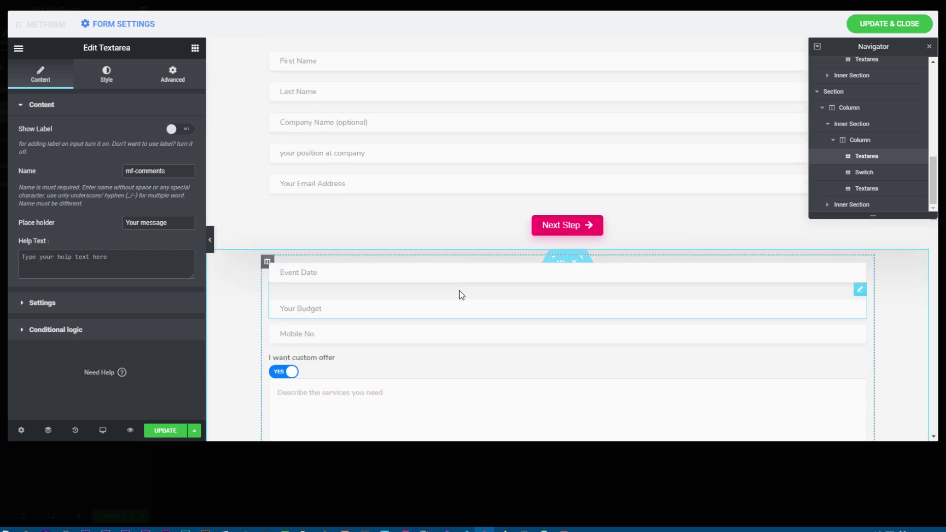
pyautogui.scroll(-5, 718, 329)
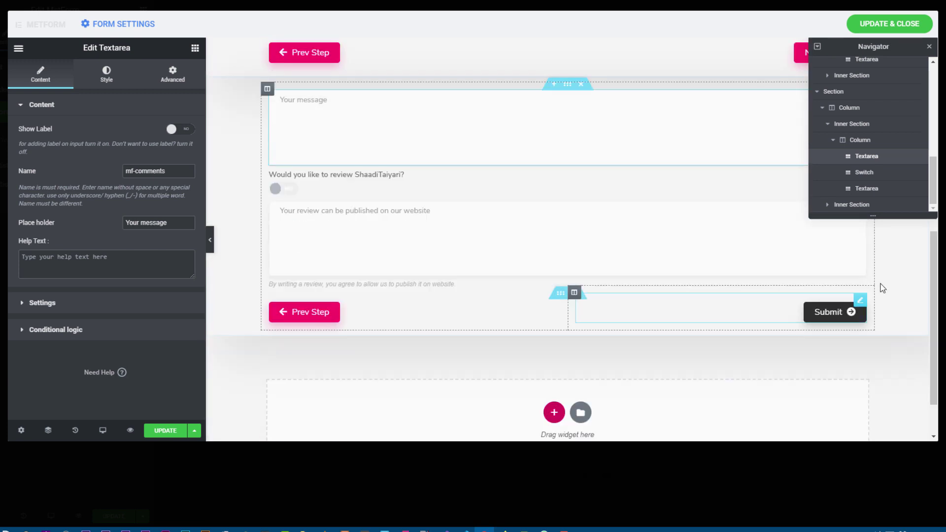
pyautogui.scroll(5, 877, 301)
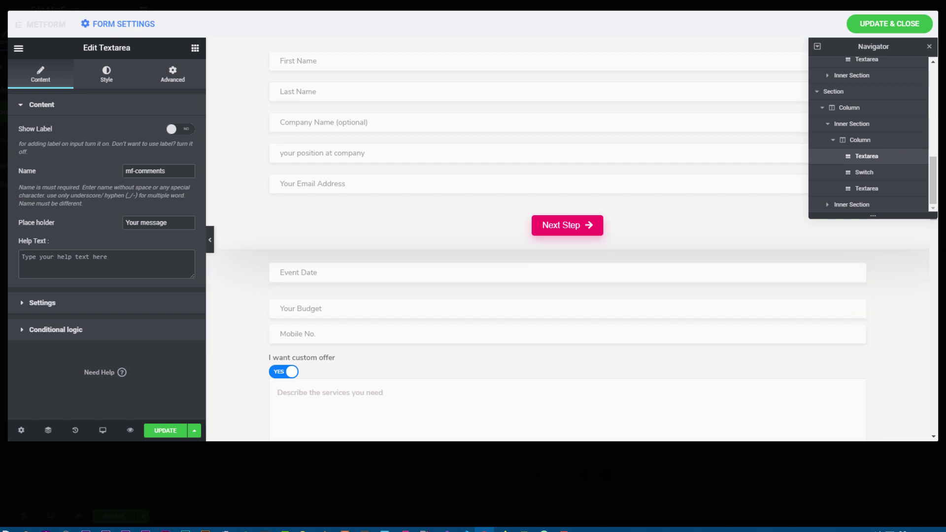
pyautogui.moveTo(933, 191); pyautogui.dragTo(923, 86)
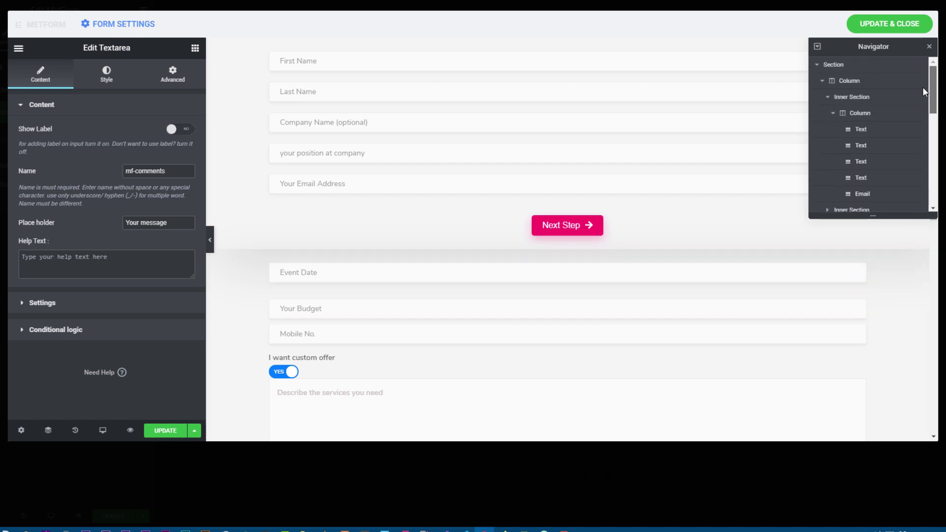